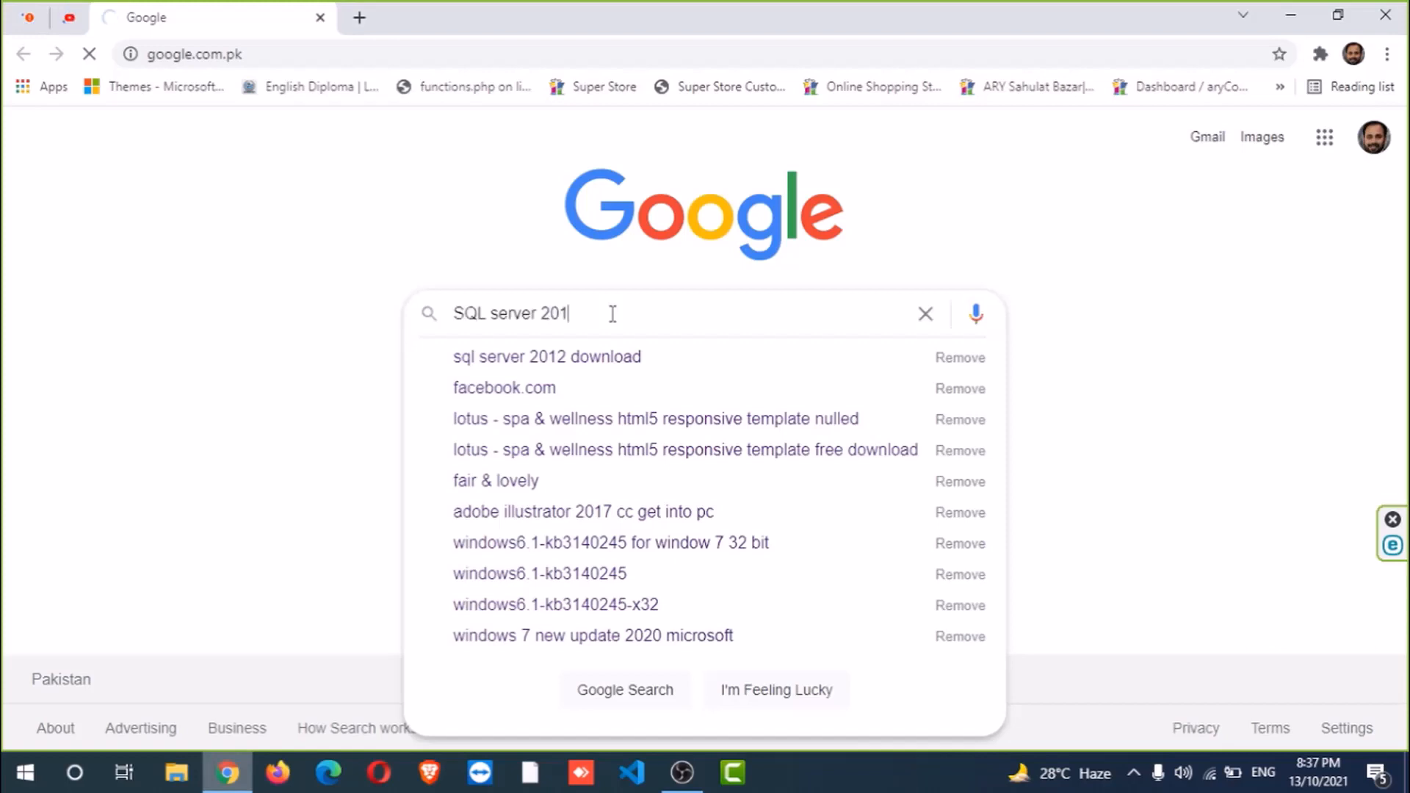
- Search Google for 'SQL server 2012' and open the SQL Server 2012 SP3 Express result
{"action": "type", "text": "2"}
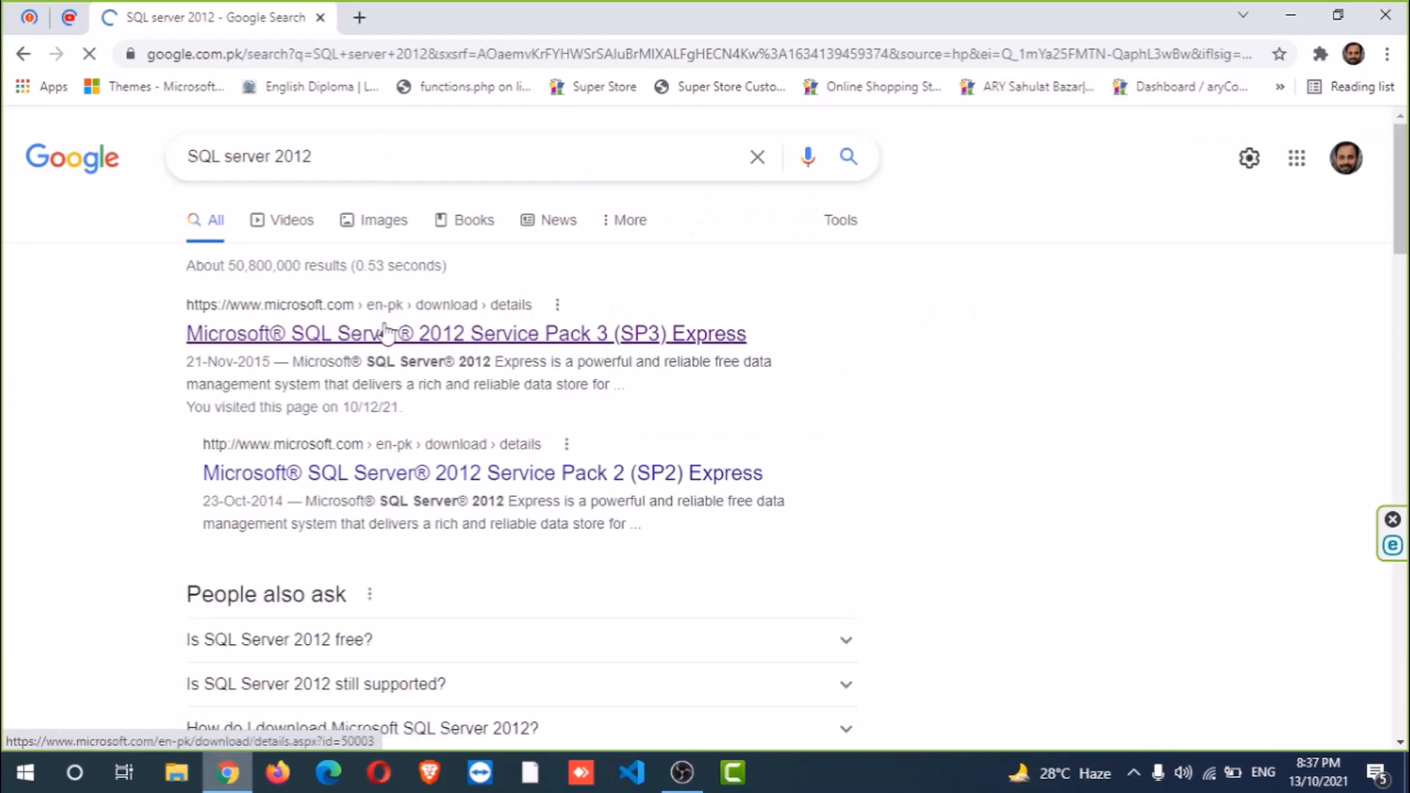
{"action": "left_click", "coordinate": [430, 338]}
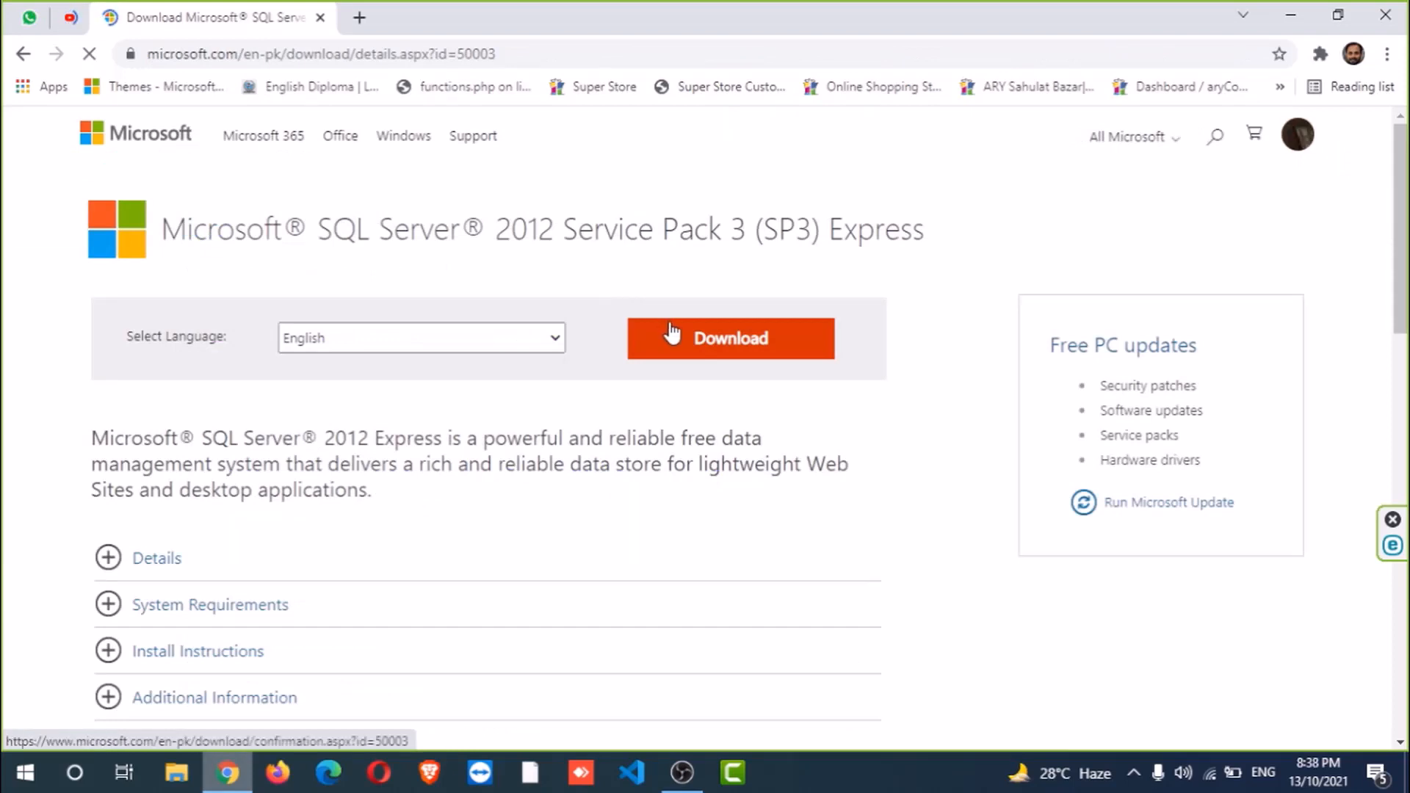
- Bring up the SP3 Express 'Choose the download you want' file list and scroll through it
{"action": "left_click", "coordinate": [746, 350]}
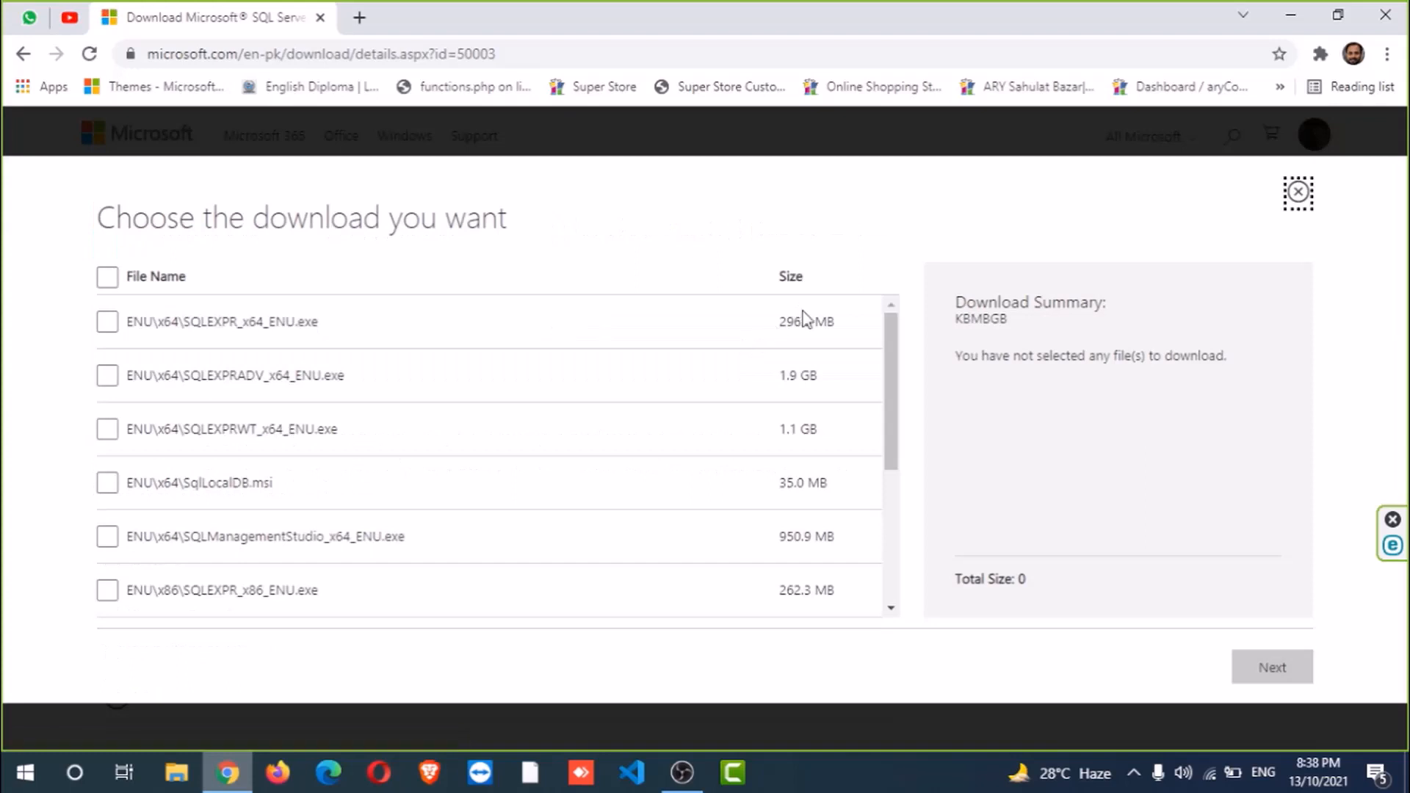
{"action": "mouse_move", "coordinate": [891, 334]}
{"action": "left_mouse_down"}
{"action": "mouse_move", "coordinate": [893, 459]}
{"action": "mouse_move", "coordinate": [916, 335]}
{"action": "left_mouse_up"}
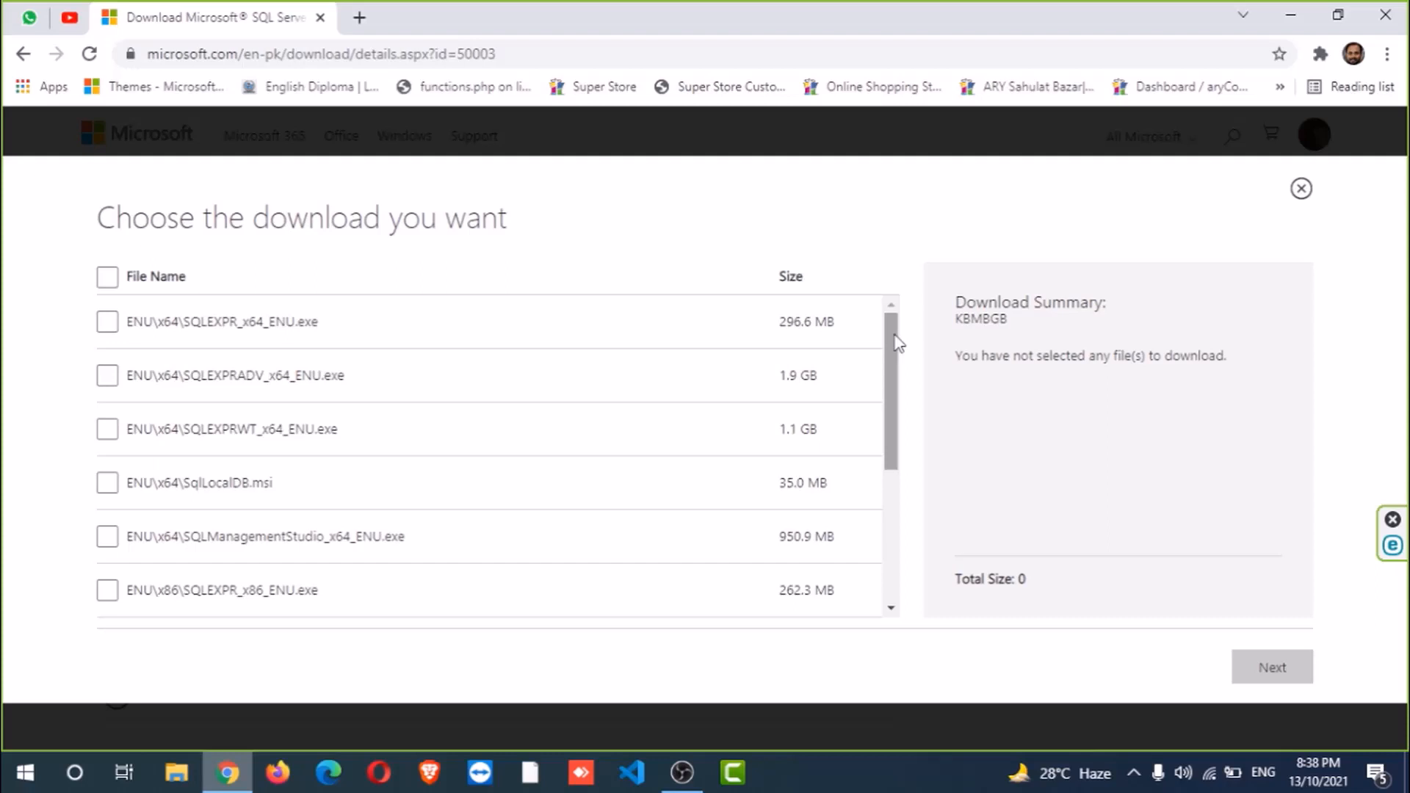
- Confirm in This PC's properties that the system is 64-bit on an x64 processor, then close Settings
{"action": "left_click", "coordinate": [1291, 19]}
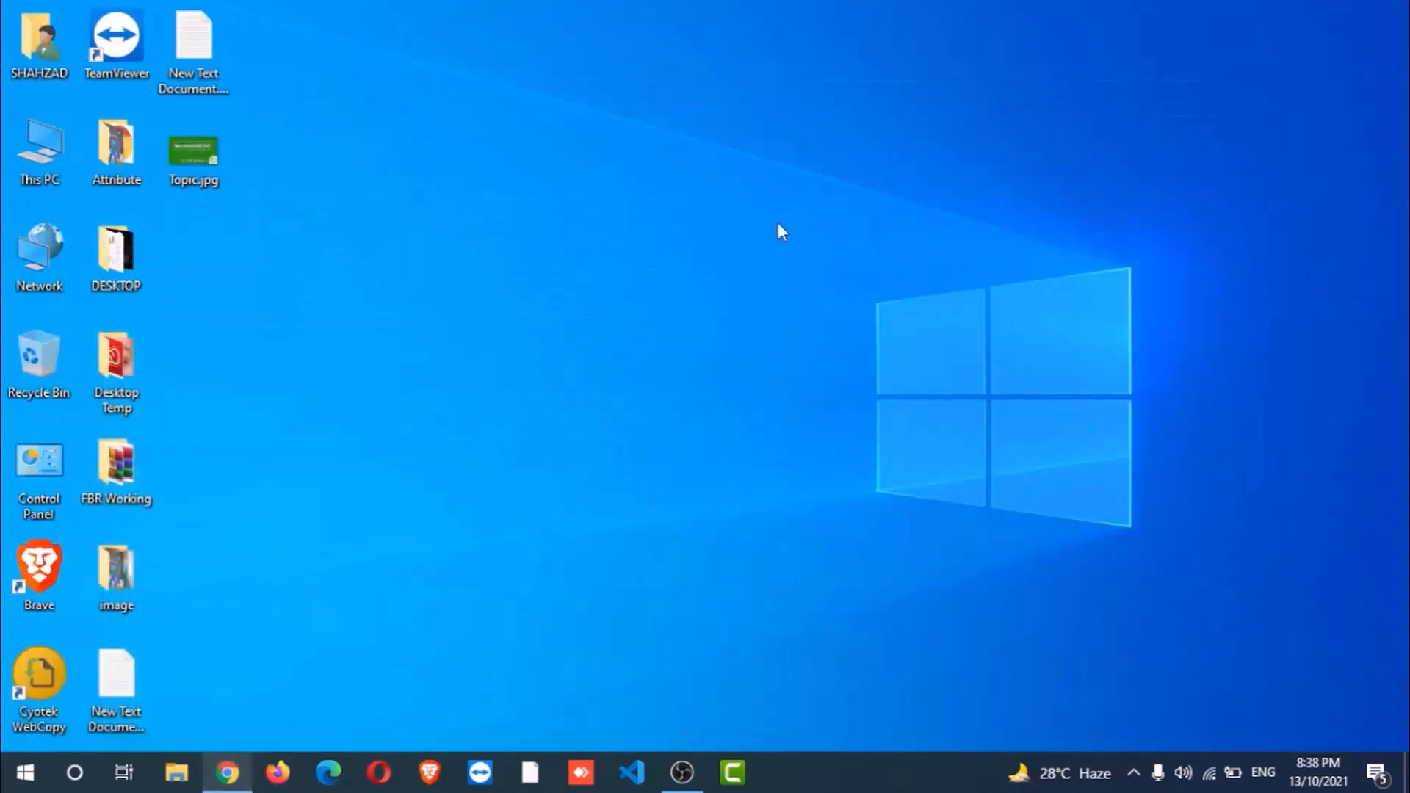
{"action": "right_click", "coordinate": [35, 157]}
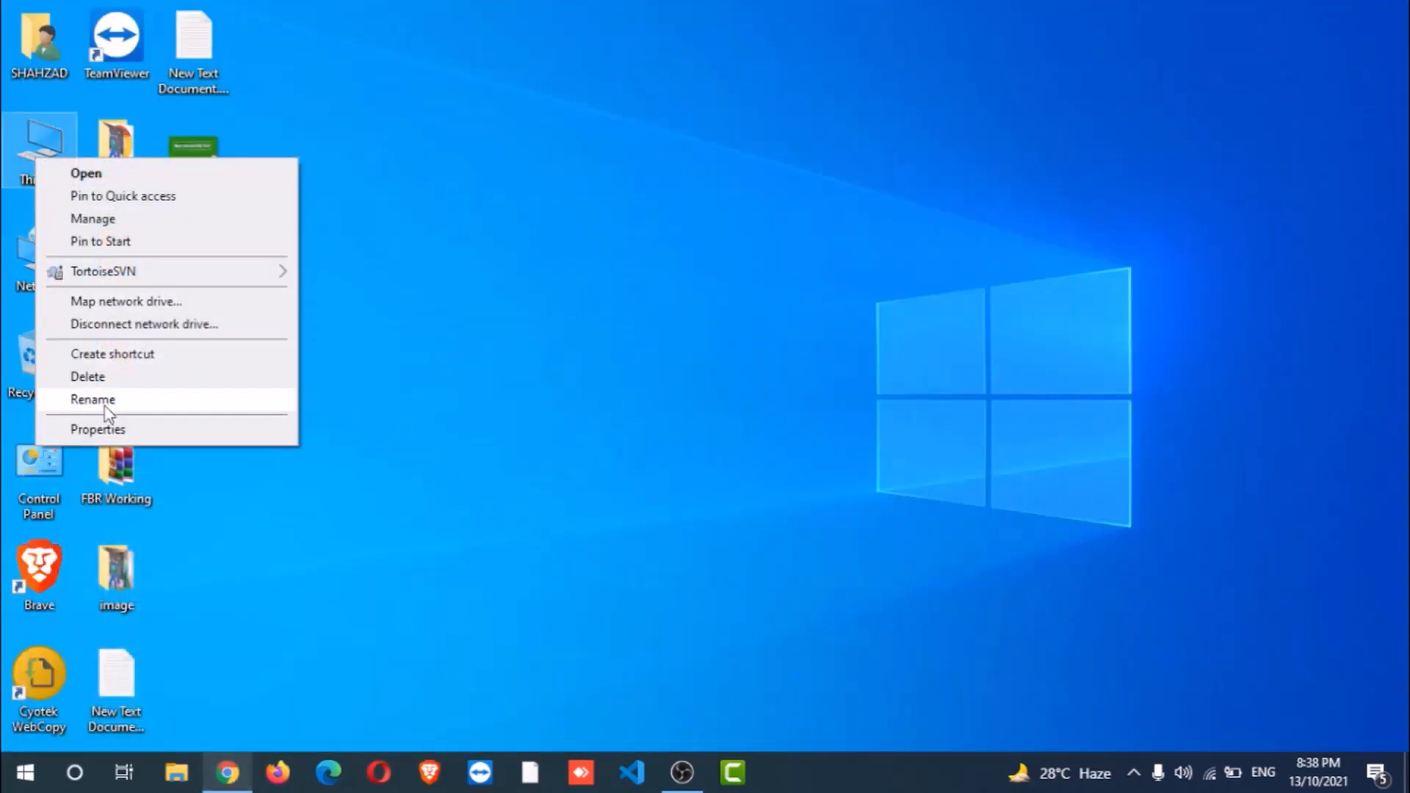
{"action": "left_click", "coordinate": [99, 430]}
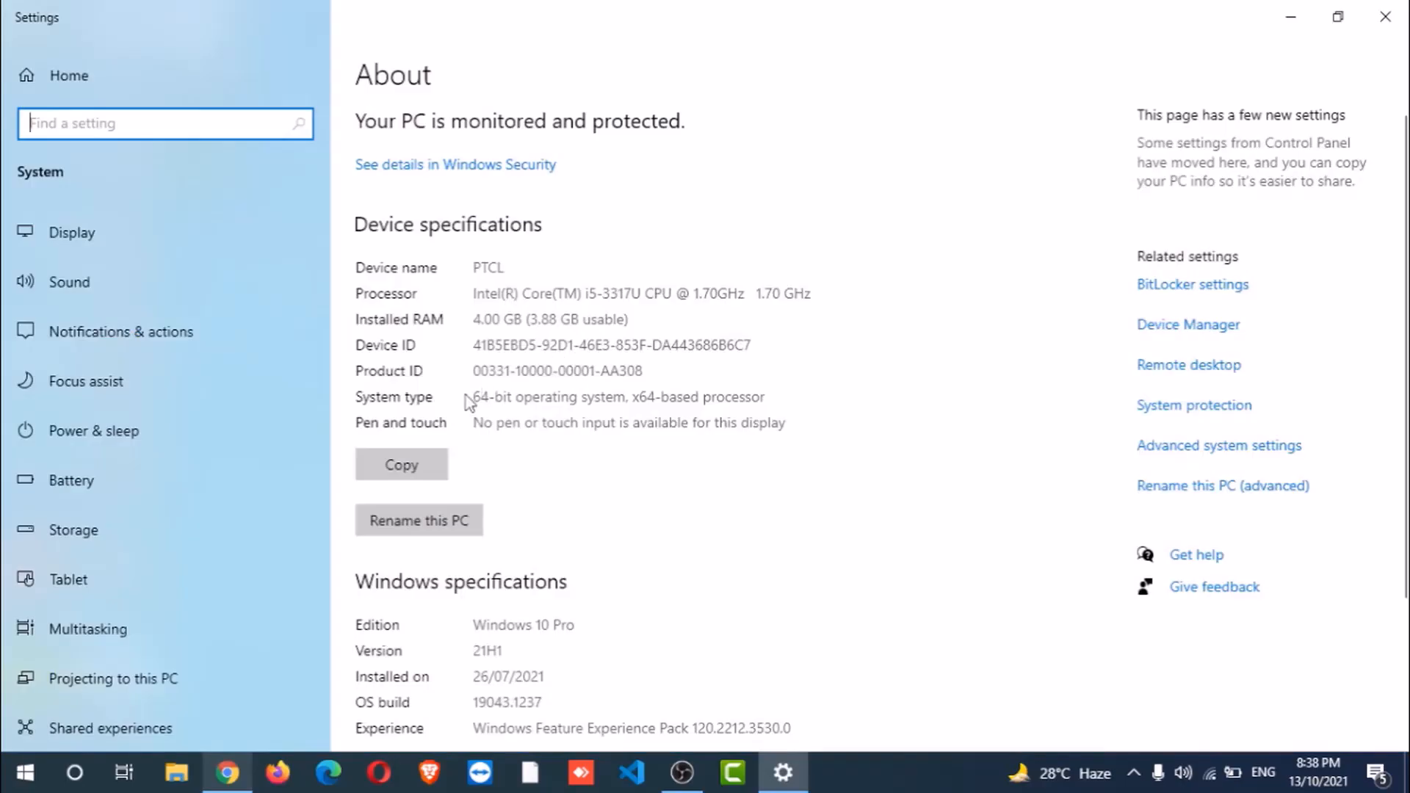
{"action": "double_click", "coordinate": [515, 396]}
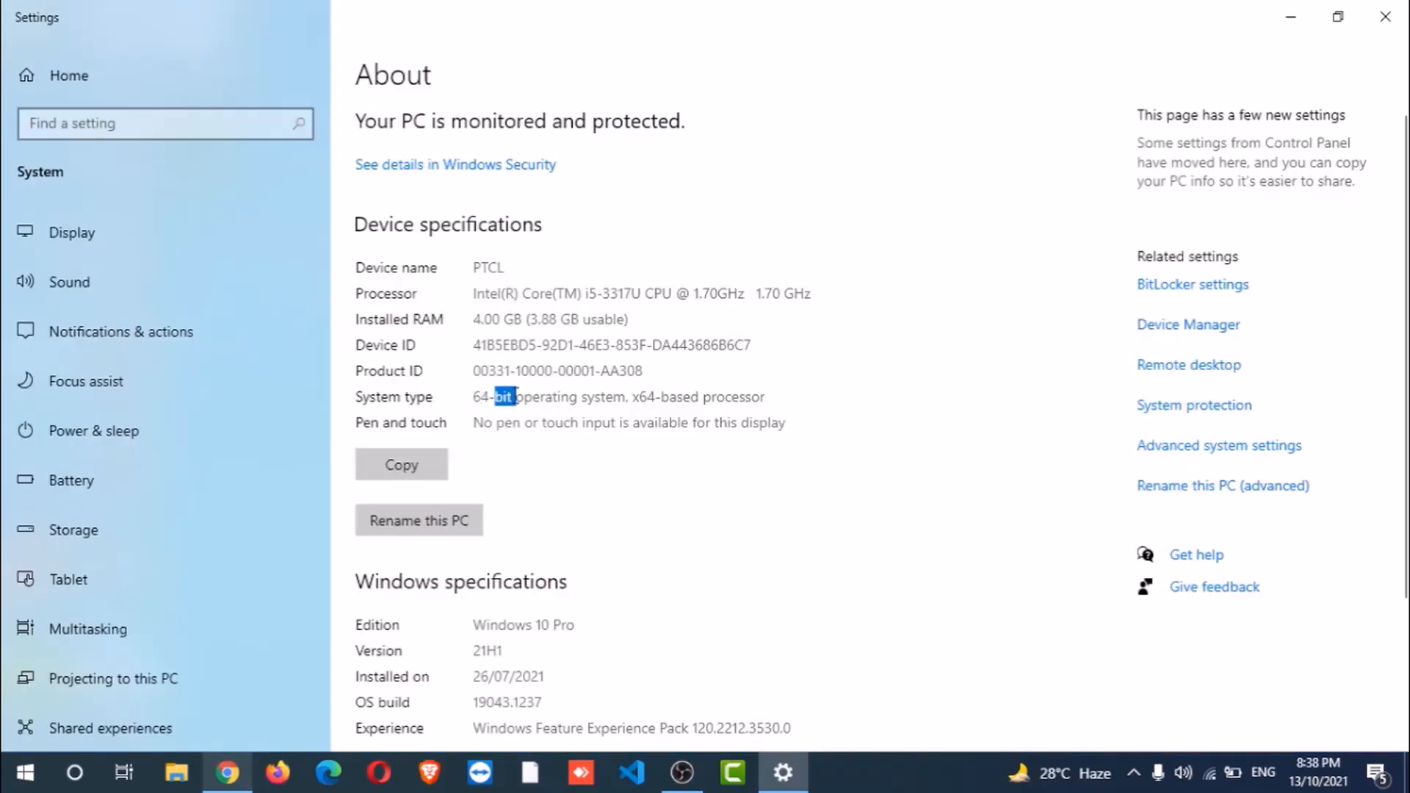
{"action": "left_click_drag", "start_coordinate": [480, 397], "coordinate": [506, 396]}
{"action": "left_click", "coordinate": [529, 401]}
{"action": "left_click", "coordinate": [1385, 17]}
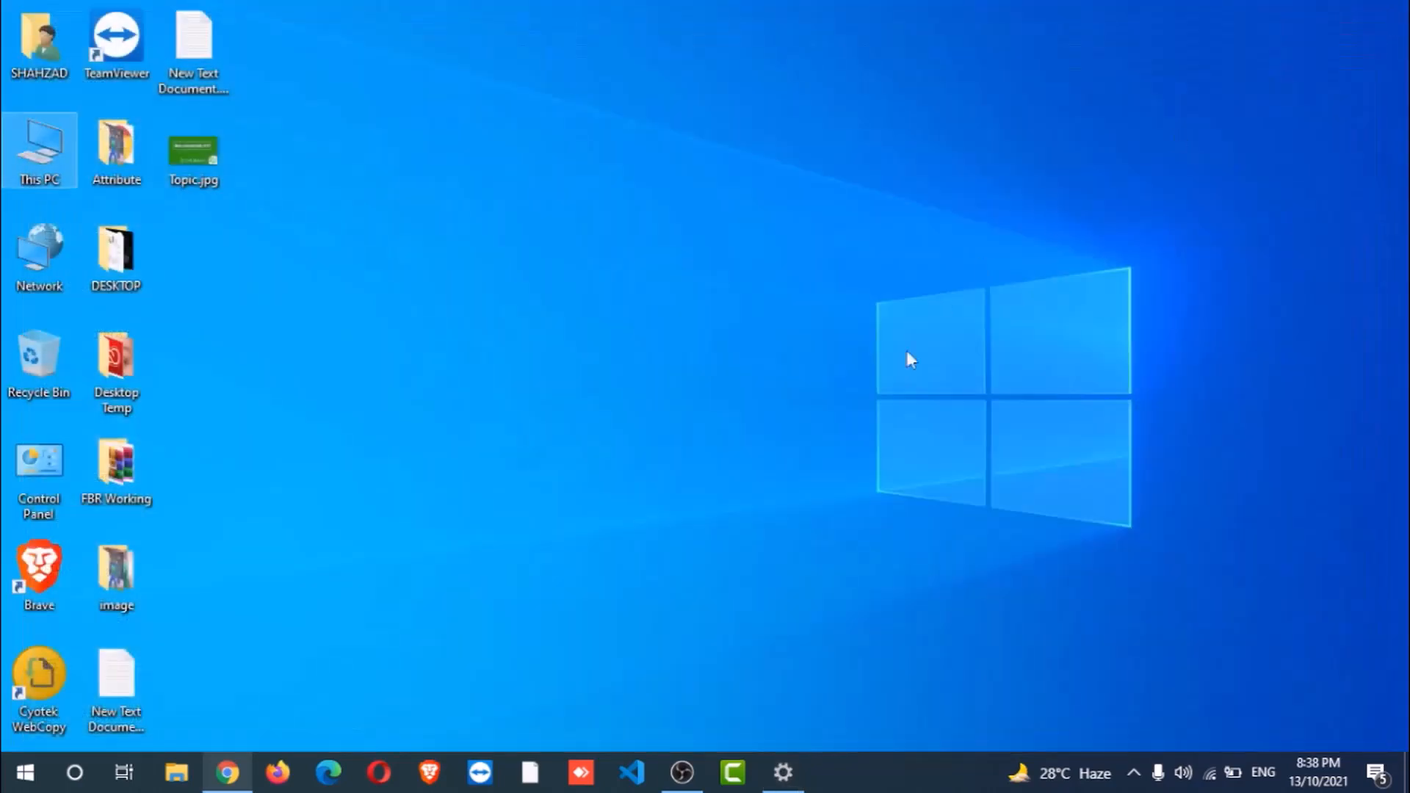
- Tick SQLEXPR_x64_ENU.exe and SQLManagementStudio_x64_ENU.exe, note the 1.2 GB total, then untick both
{"action": "left_click", "coordinate": [228, 773]}
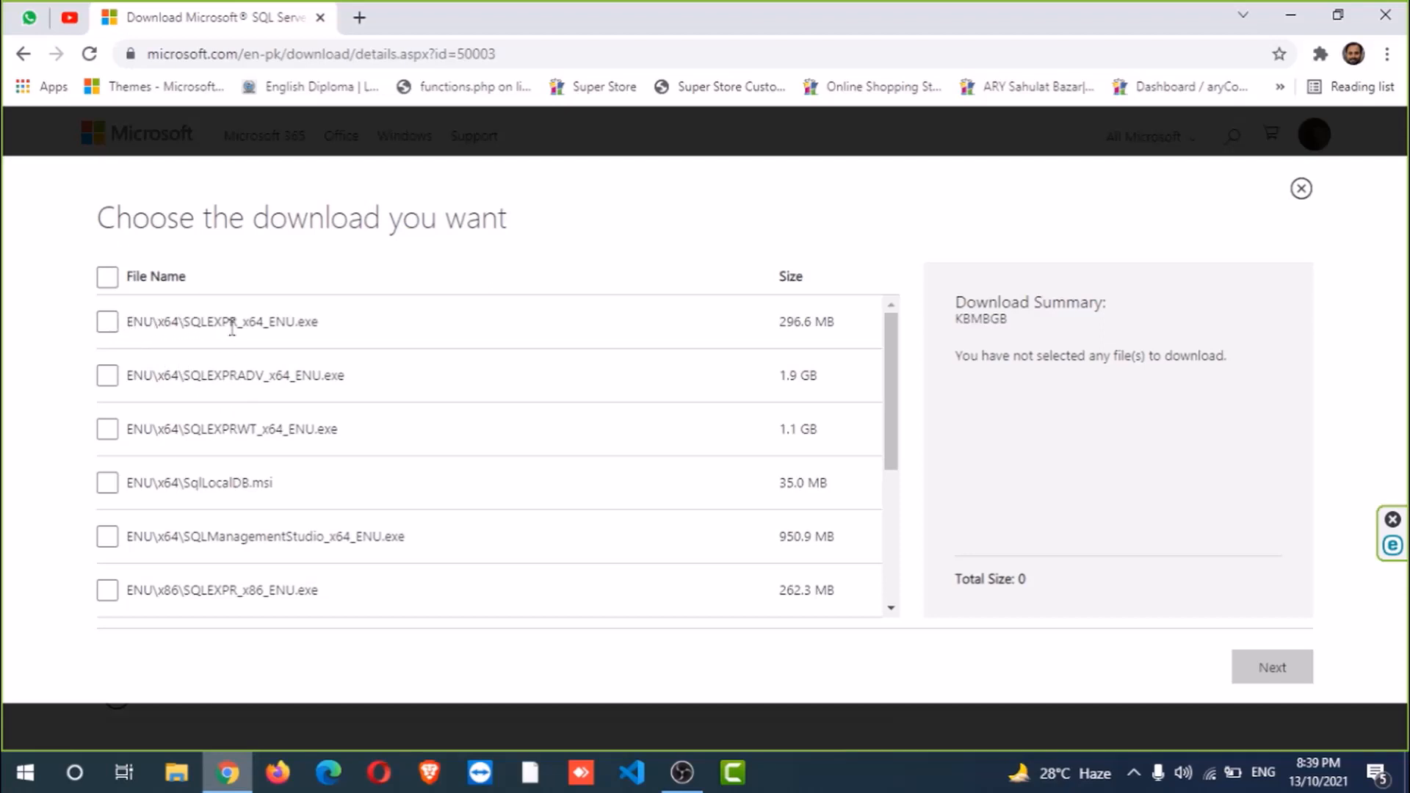
{"action": "left_click", "coordinate": [109, 322]}
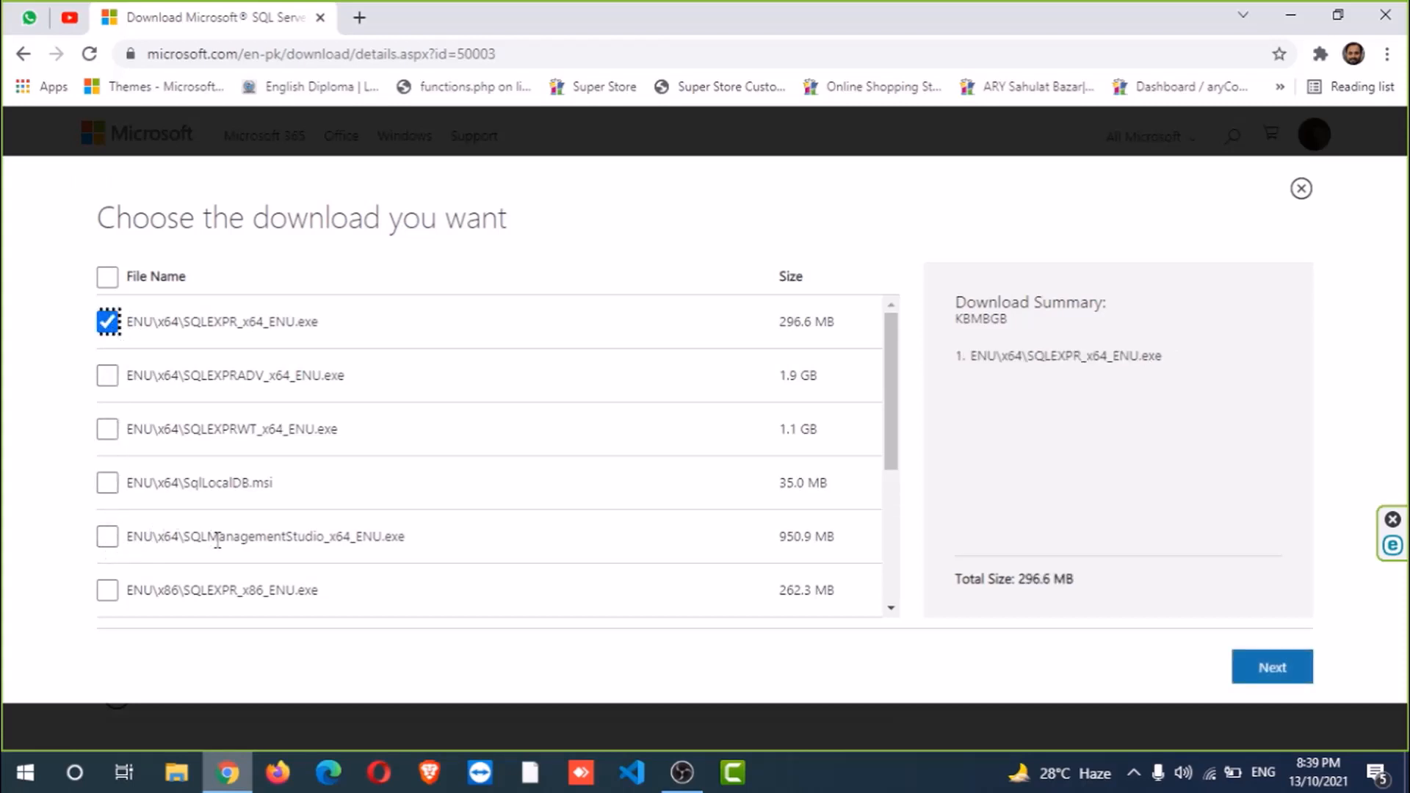
{"action": "left_click", "coordinate": [103, 541]}
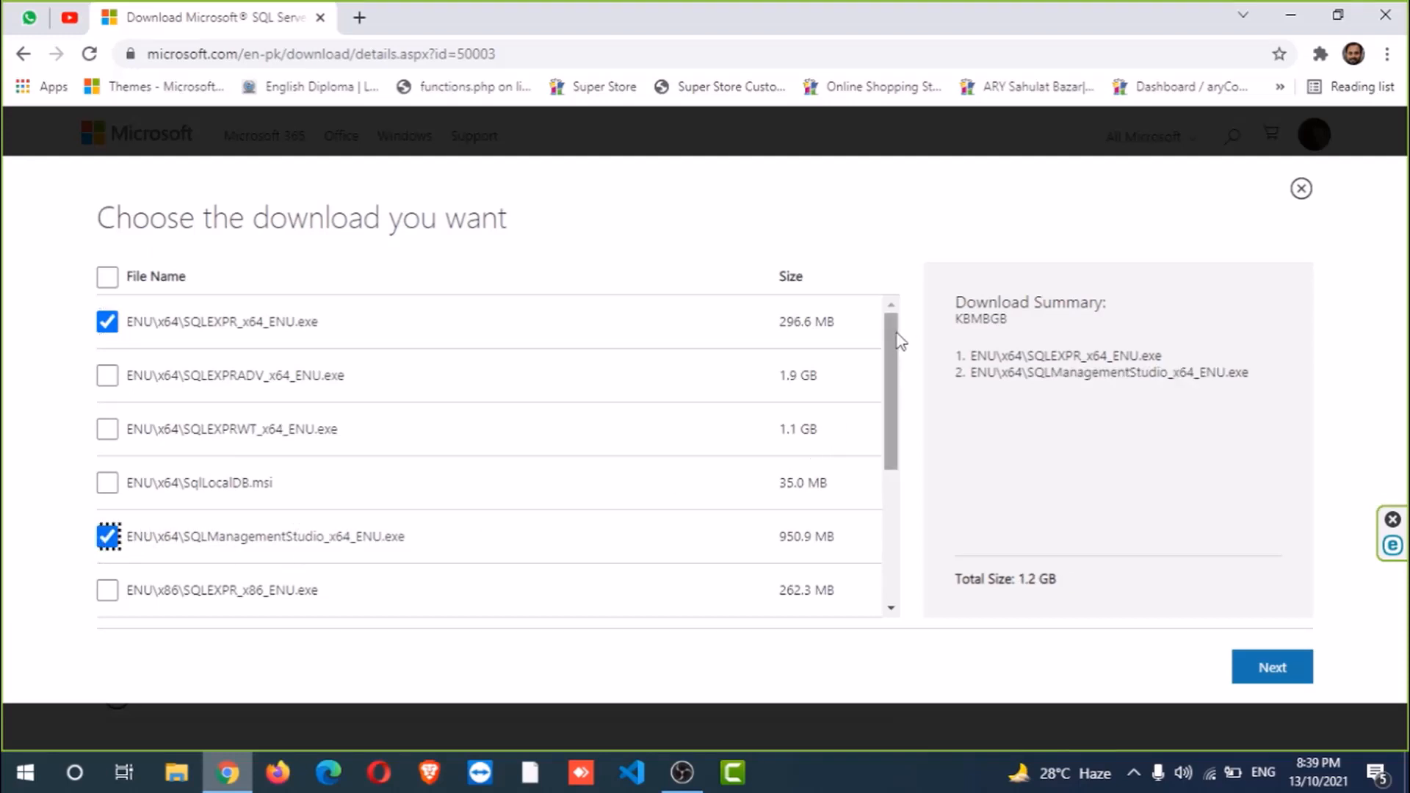
{"action": "left_click_drag", "start_coordinate": [896, 330], "coordinate": [897, 329]}
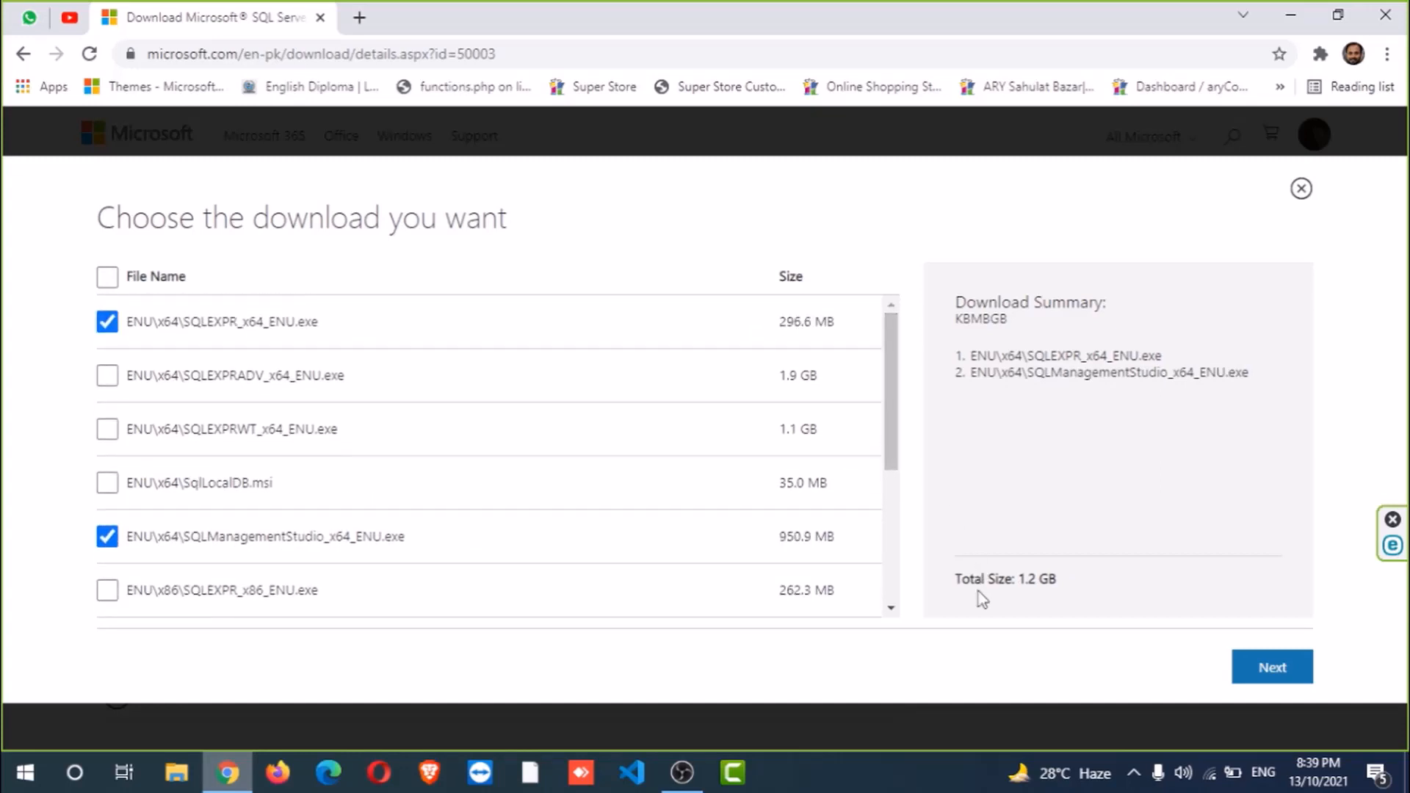
{"action": "left_click_drag", "start_coordinate": [999, 578], "coordinate": [1065, 581]}
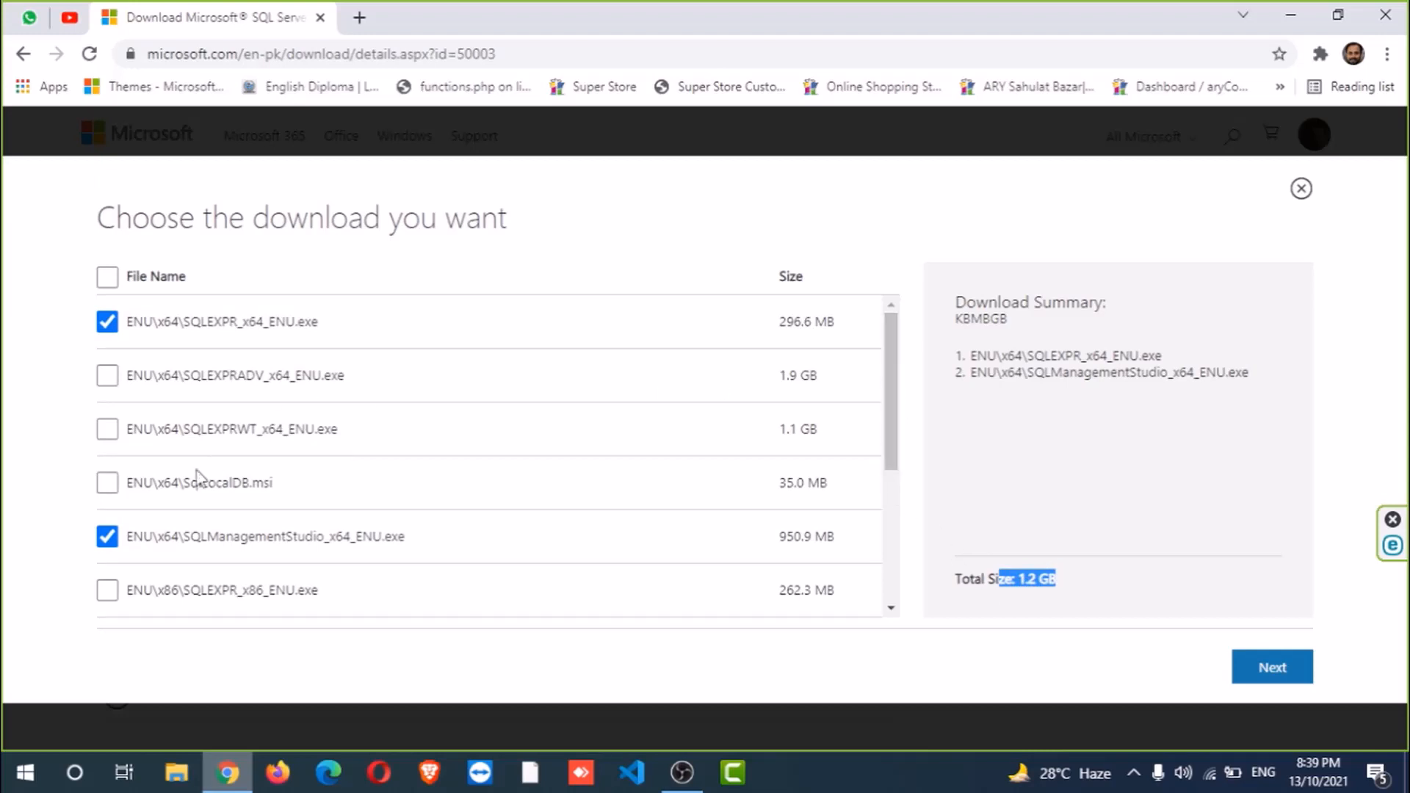
{"action": "left_click", "coordinate": [109, 536]}
{"action": "left_click", "coordinate": [110, 329]}
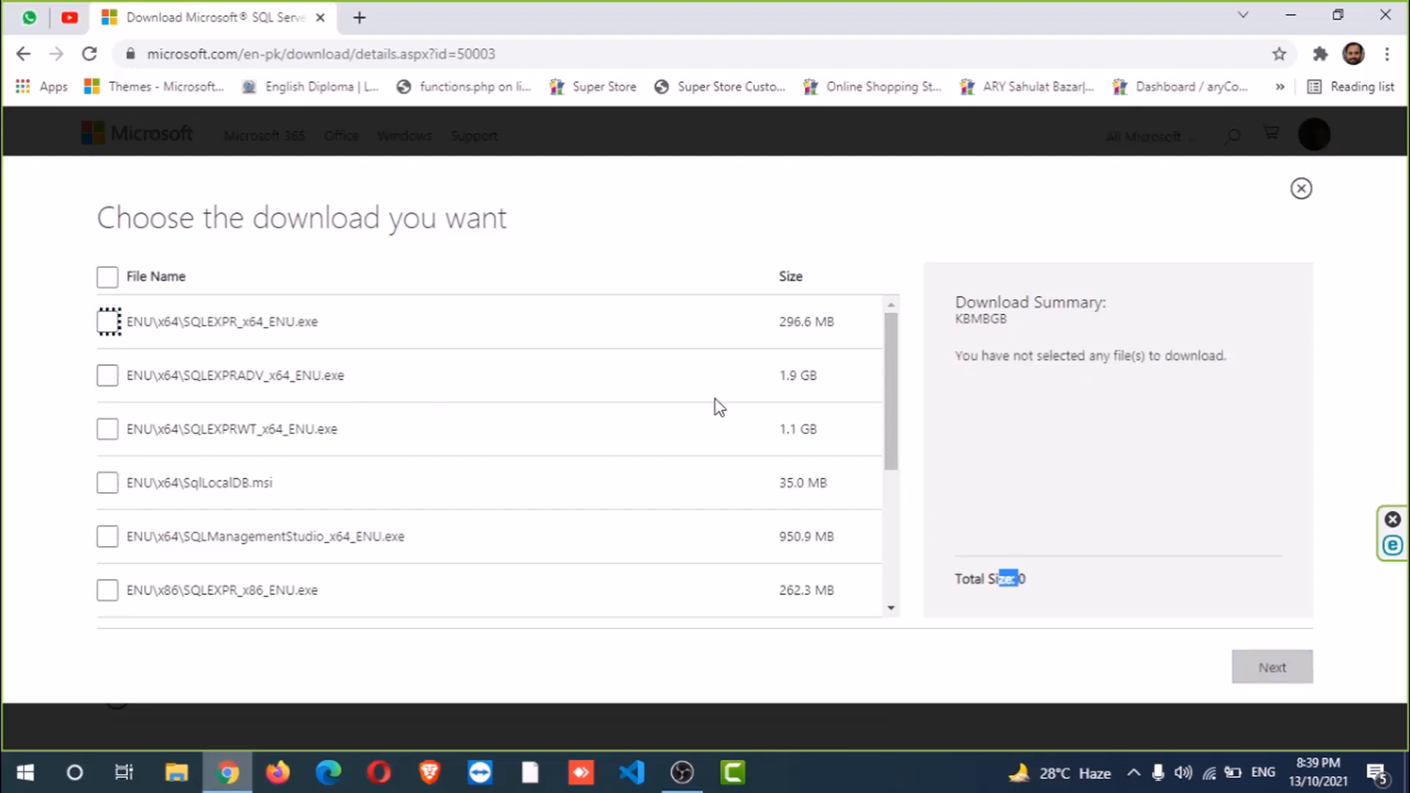
- Tick the x86 Management Studio and x86 SQLEXPR installers in the download list
{"action": "left_click_drag", "start_coordinate": [892, 352], "coordinate": [891, 512]}
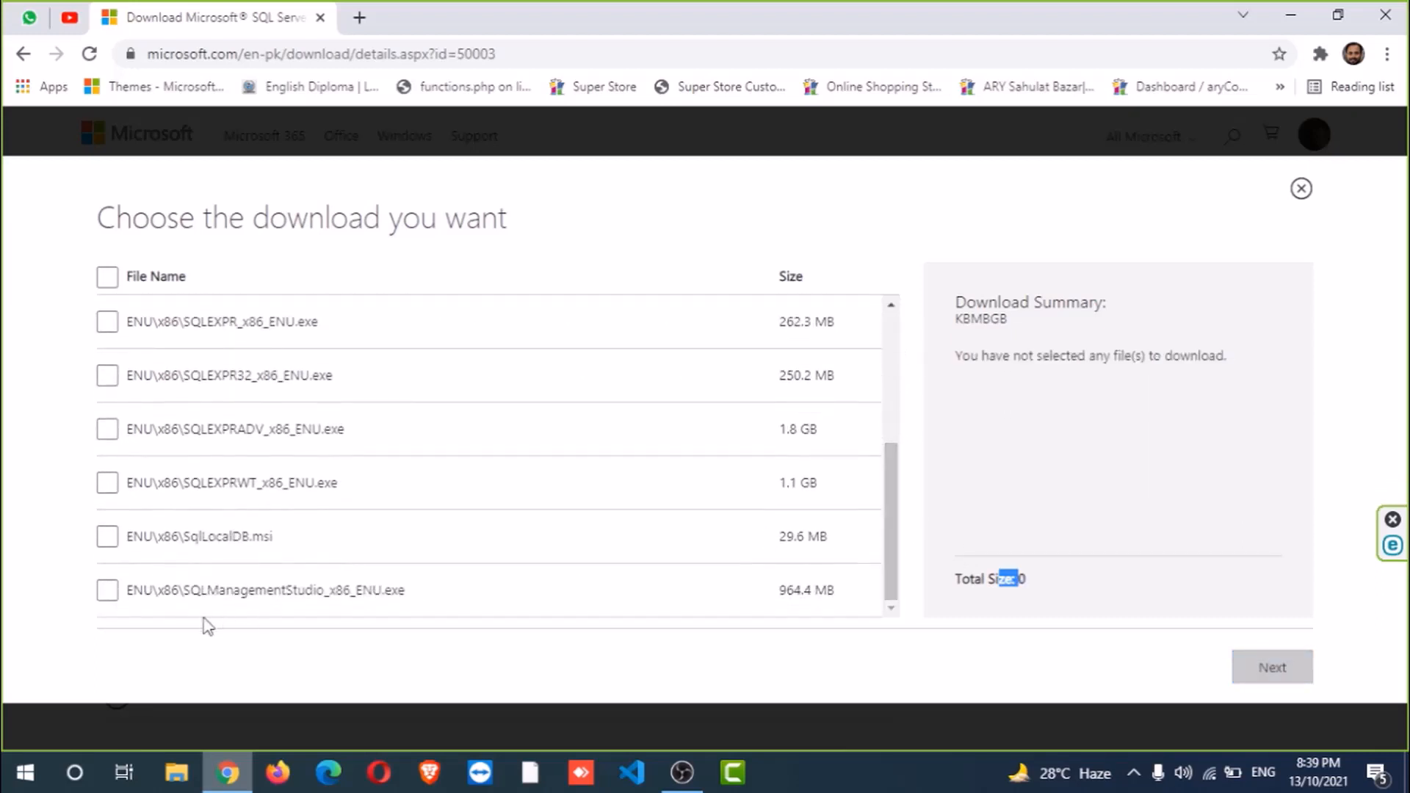
{"action": "left_click", "coordinate": [108, 591]}
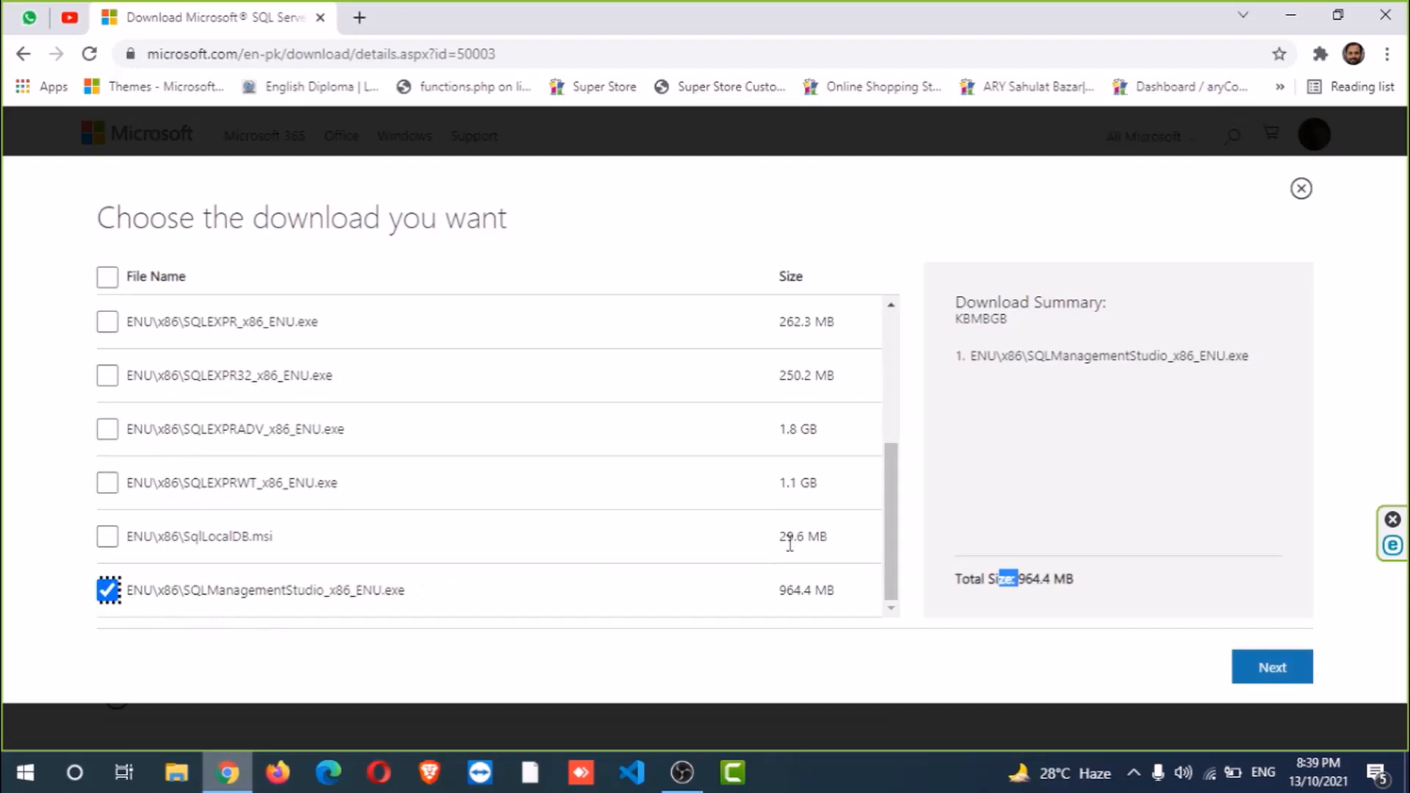
{"action": "left_click_drag", "start_coordinate": [892, 512], "coordinate": [894, 409]}
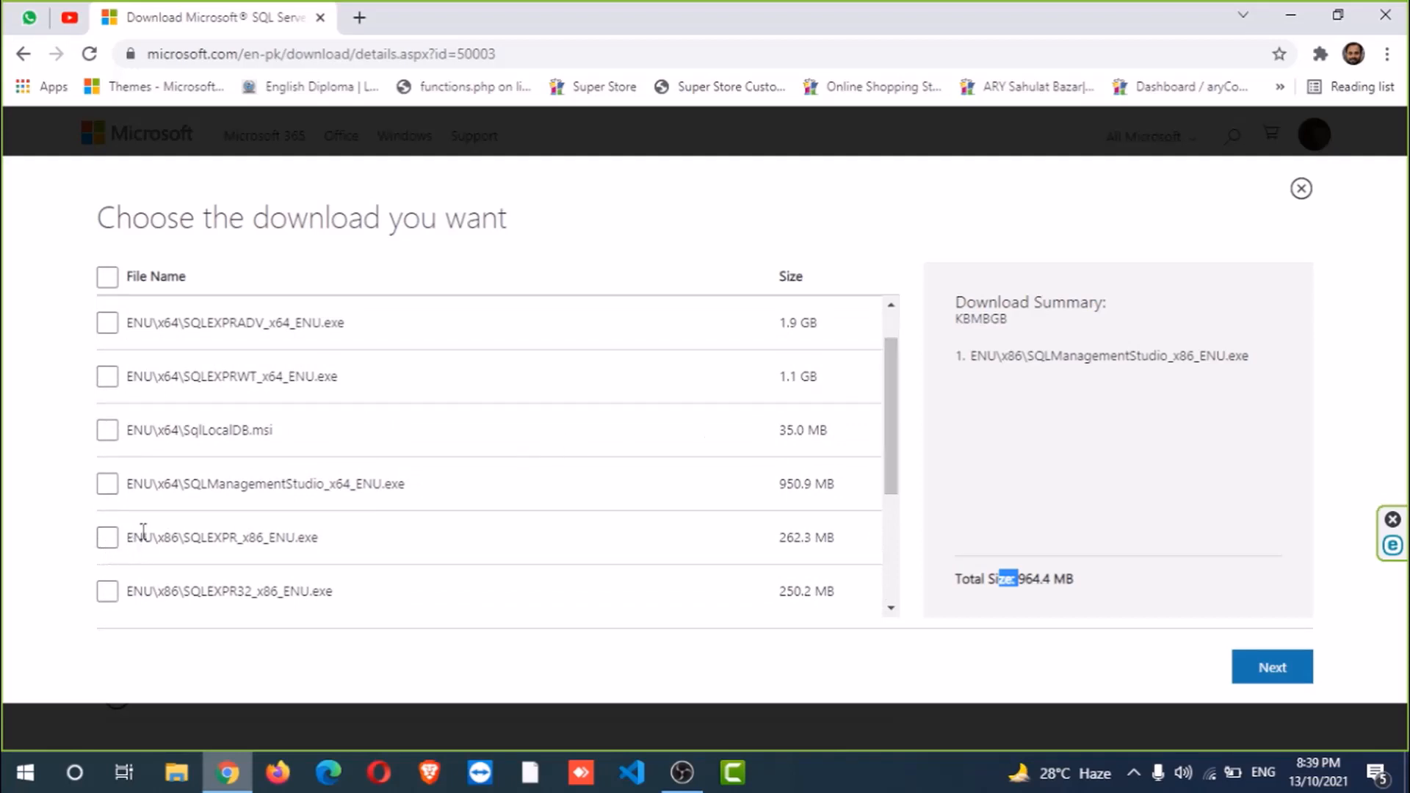
{"action": "left_click", "coordinate": [110, 540]}
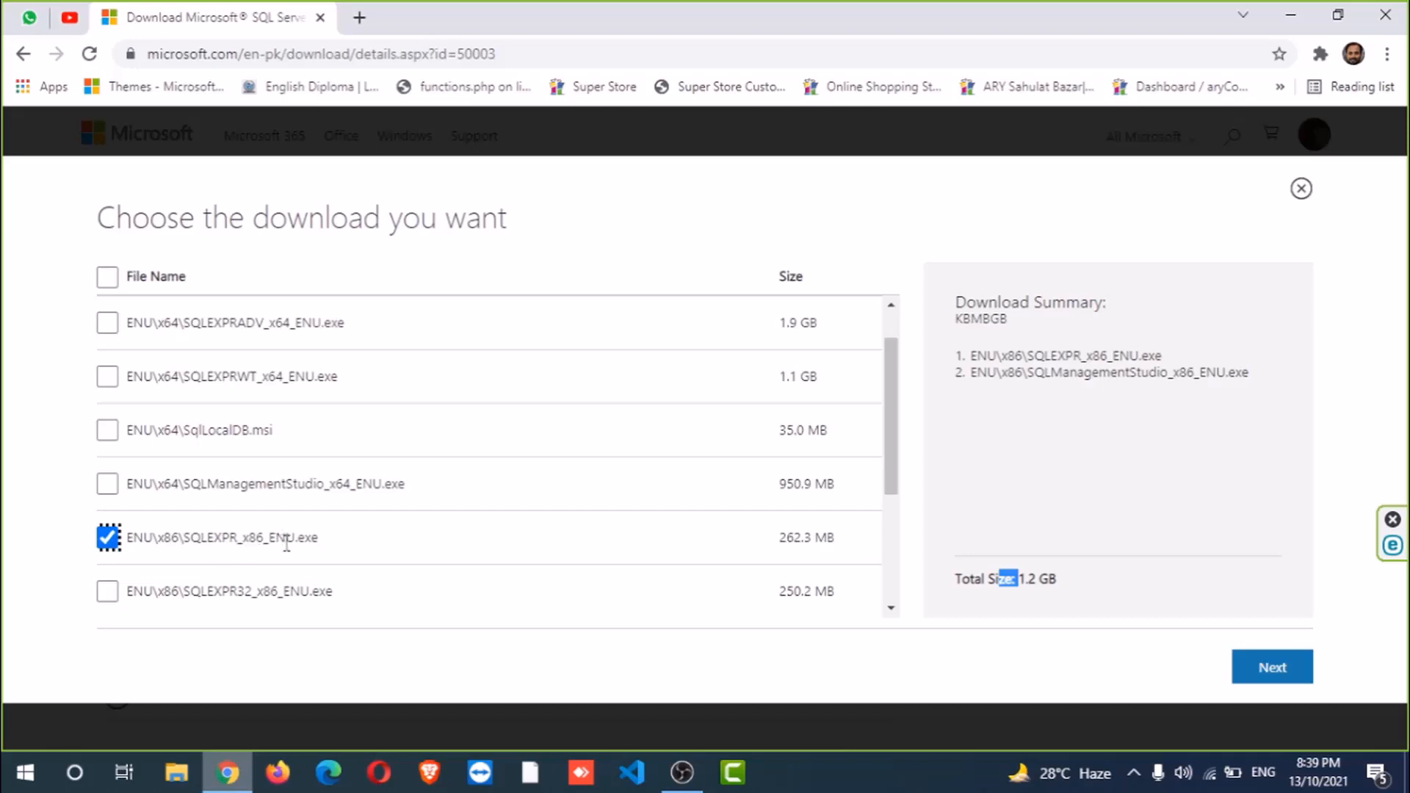
{"action": "left_click", "coordinate": [989, 456]}
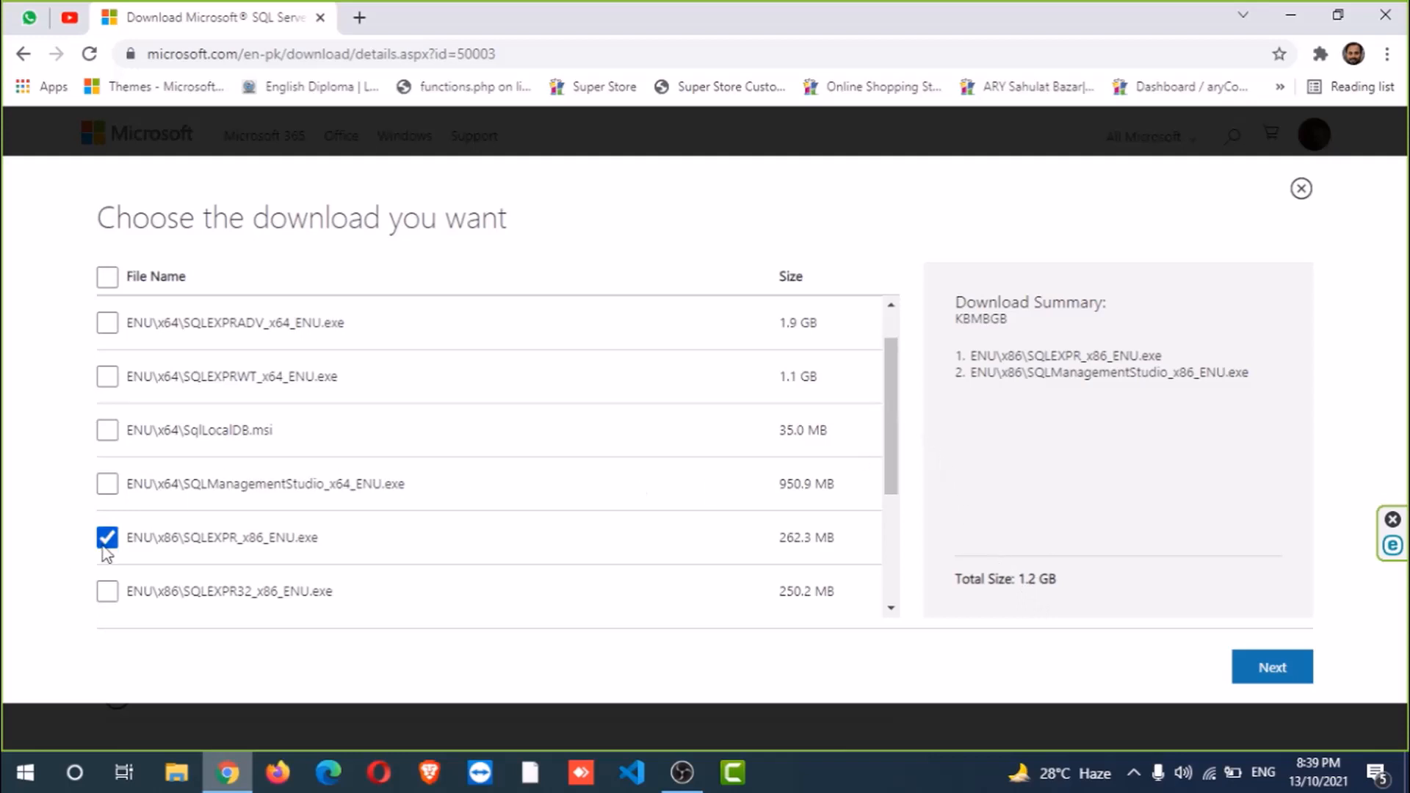
- Untick both x86 installers and tick SQLManagementStudio_x64_ENU.exe and SQLEXPR_x64_ENU.exe instead
{"action": "left_click", "coordinate": [103, 547]}
{"action": "left_click_drag", "start_coordinate": [891, 416], "coordinate": [894, 531]}
{"action": "left_click", "coordinate": [108, 588]}
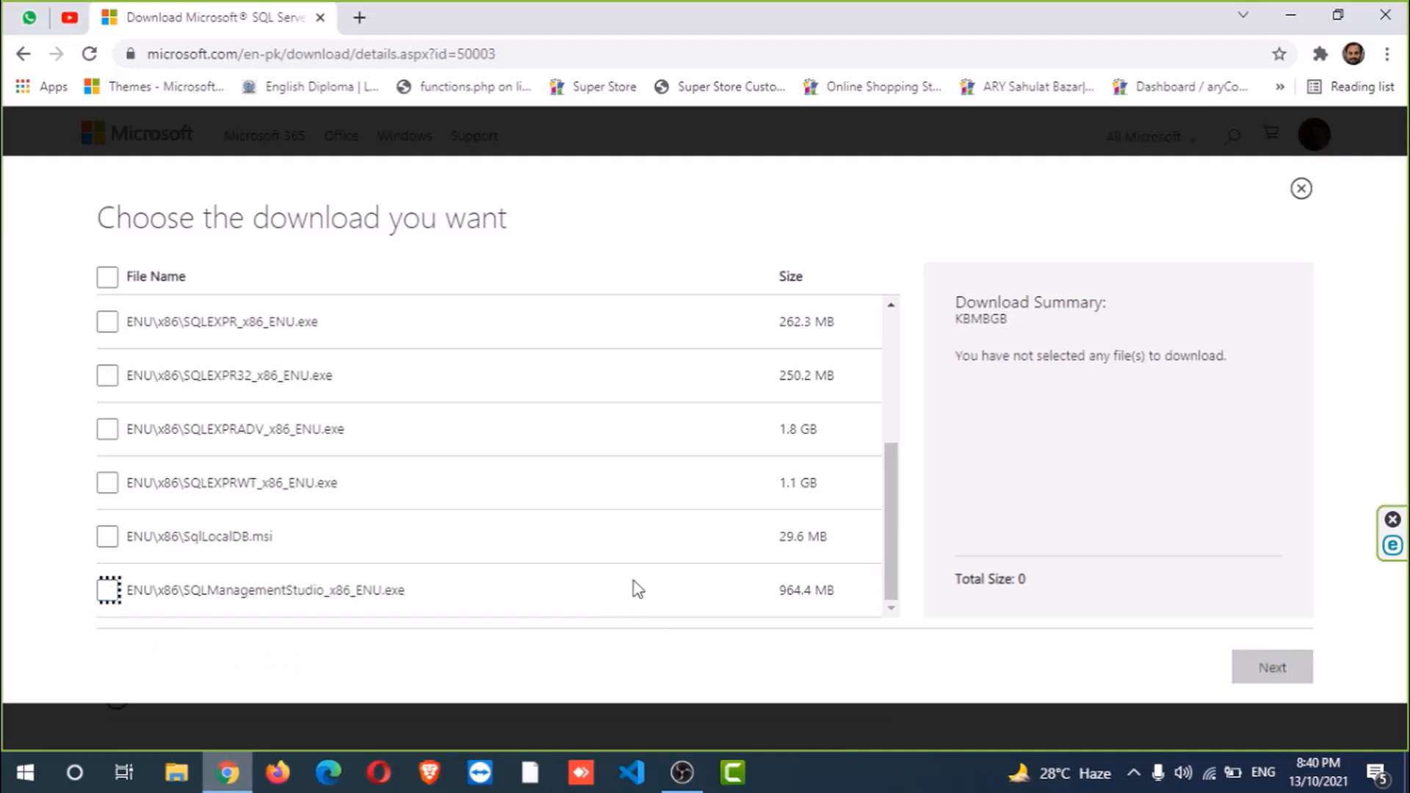
{"action": "left_click_drag", "start_coordinate": [897, 535], "coordinate": [910, 362]}
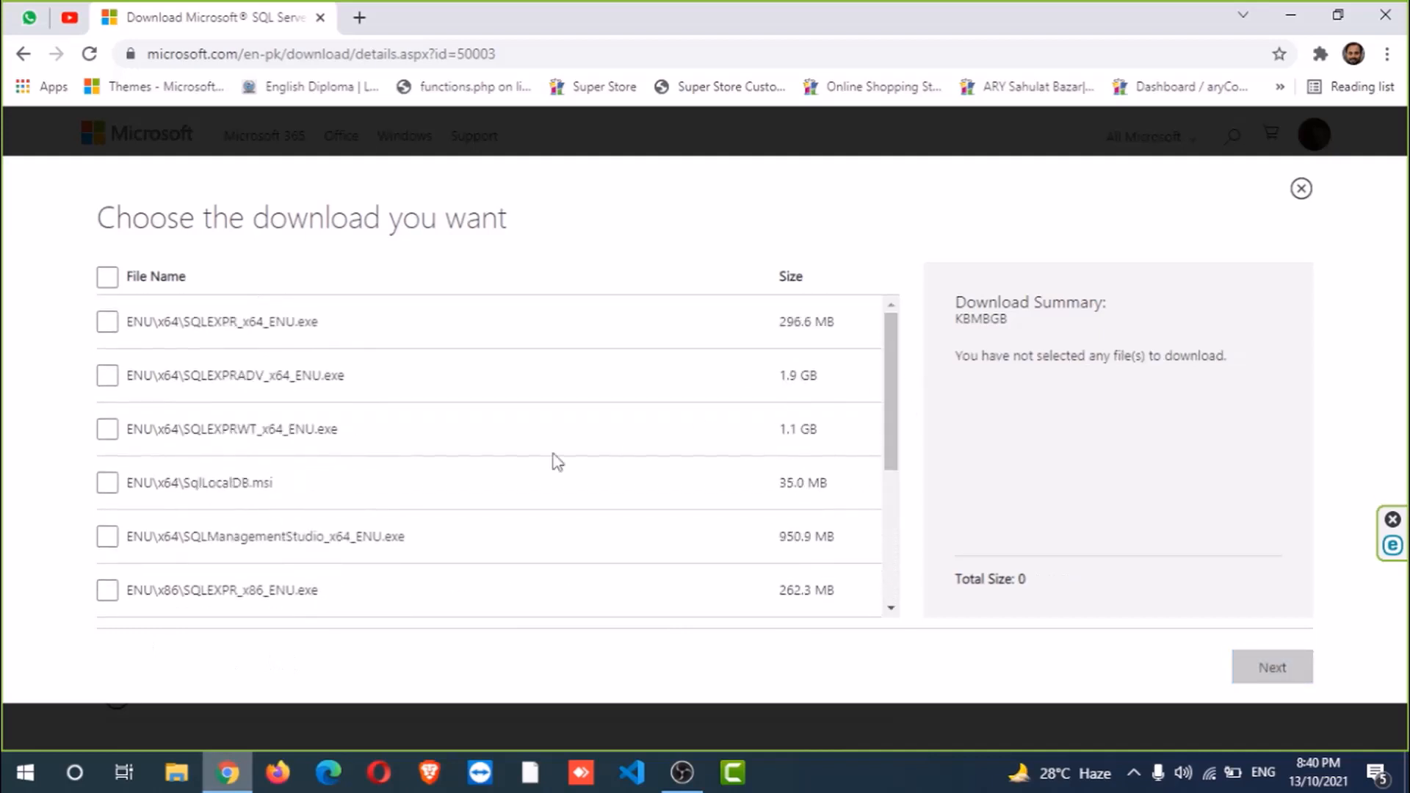
{"action": "left_click", "coordinate": [105, 536]}
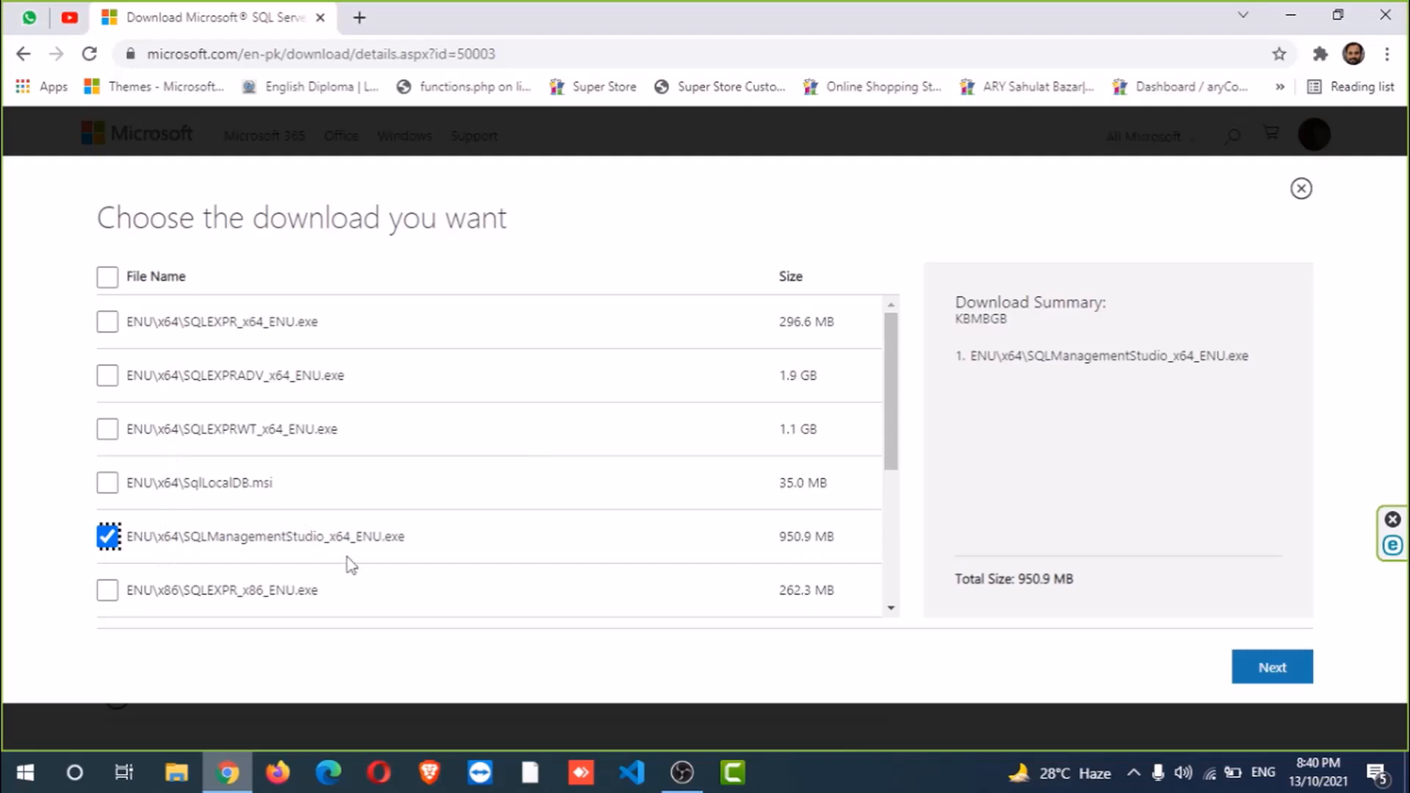
{"action": "left_click", "coordinate": [105, 323]}
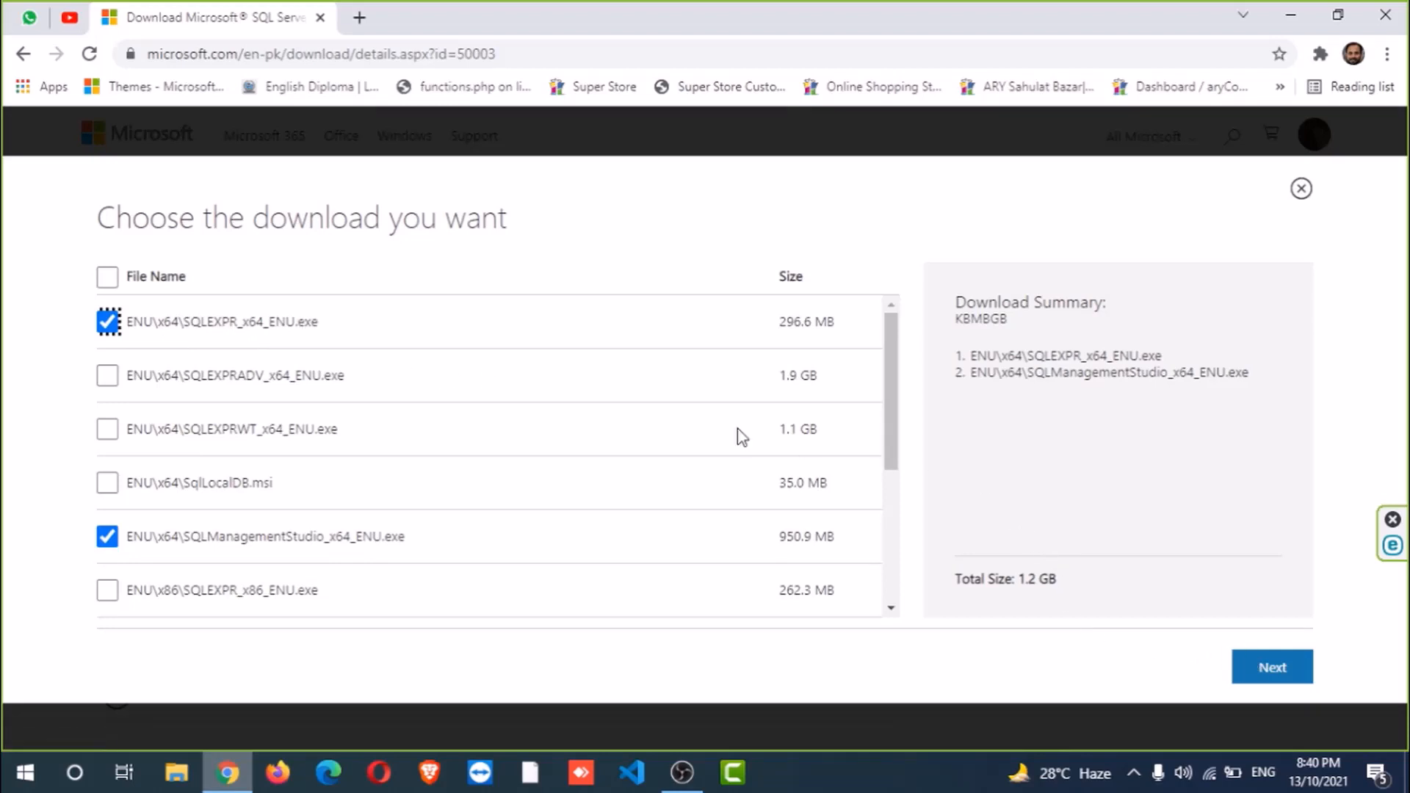
- Start downloading the two 64-bit installers into the SQL SERVER 2012 folder
{"action": "left_click", "coordinate": [1253, 679]}
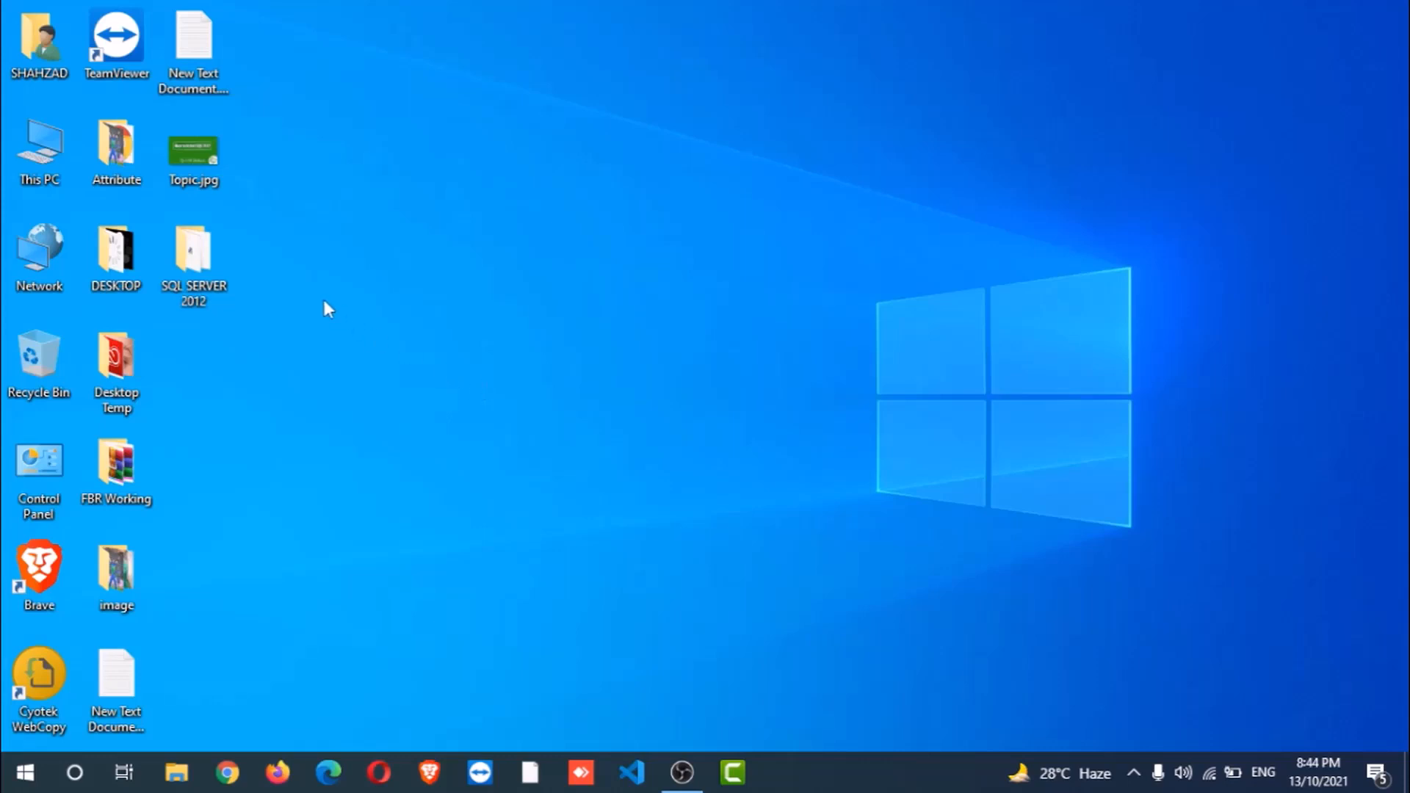
- Launch SQLEXPR_x64_ENU.exe from the SQL SERVER 2012 folder and minimize Explorer
{"action": "double_click", "coordinate": [202, 288]}
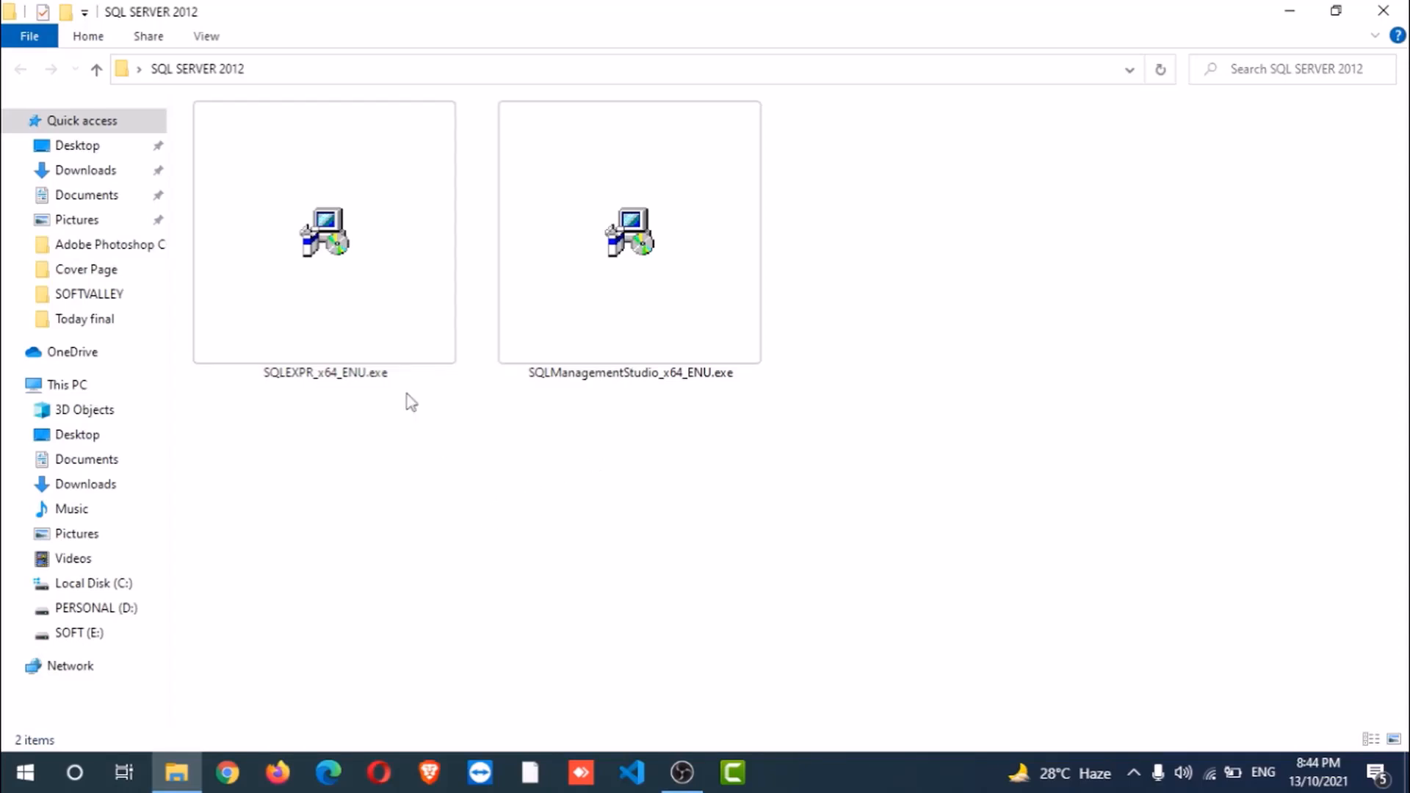
{"action": "left_click", "coordinate": [369, 308]}
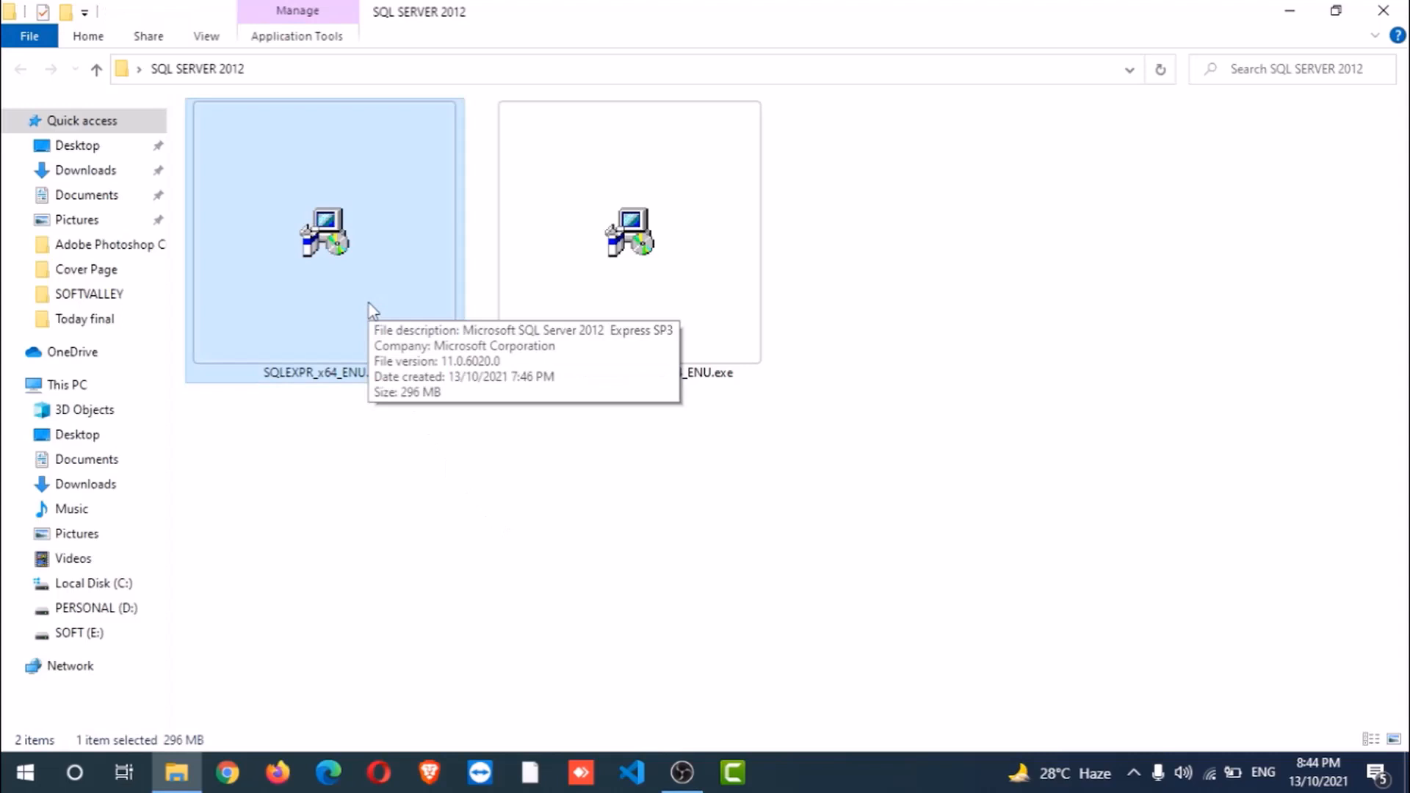
{"action": "double_click", "coordinate": [374, 291]}
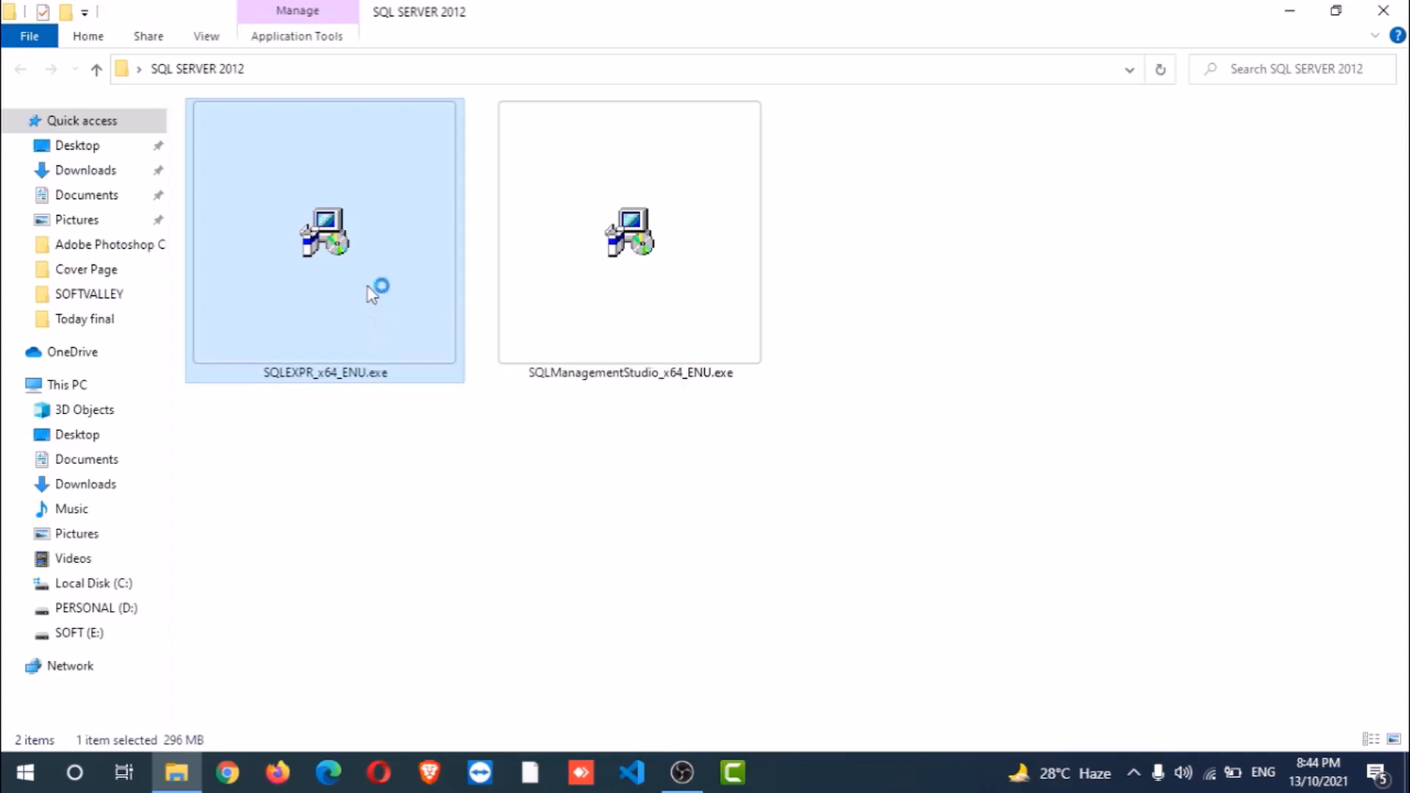
{"action": "left_click", "coordinate": [1289, 11]}
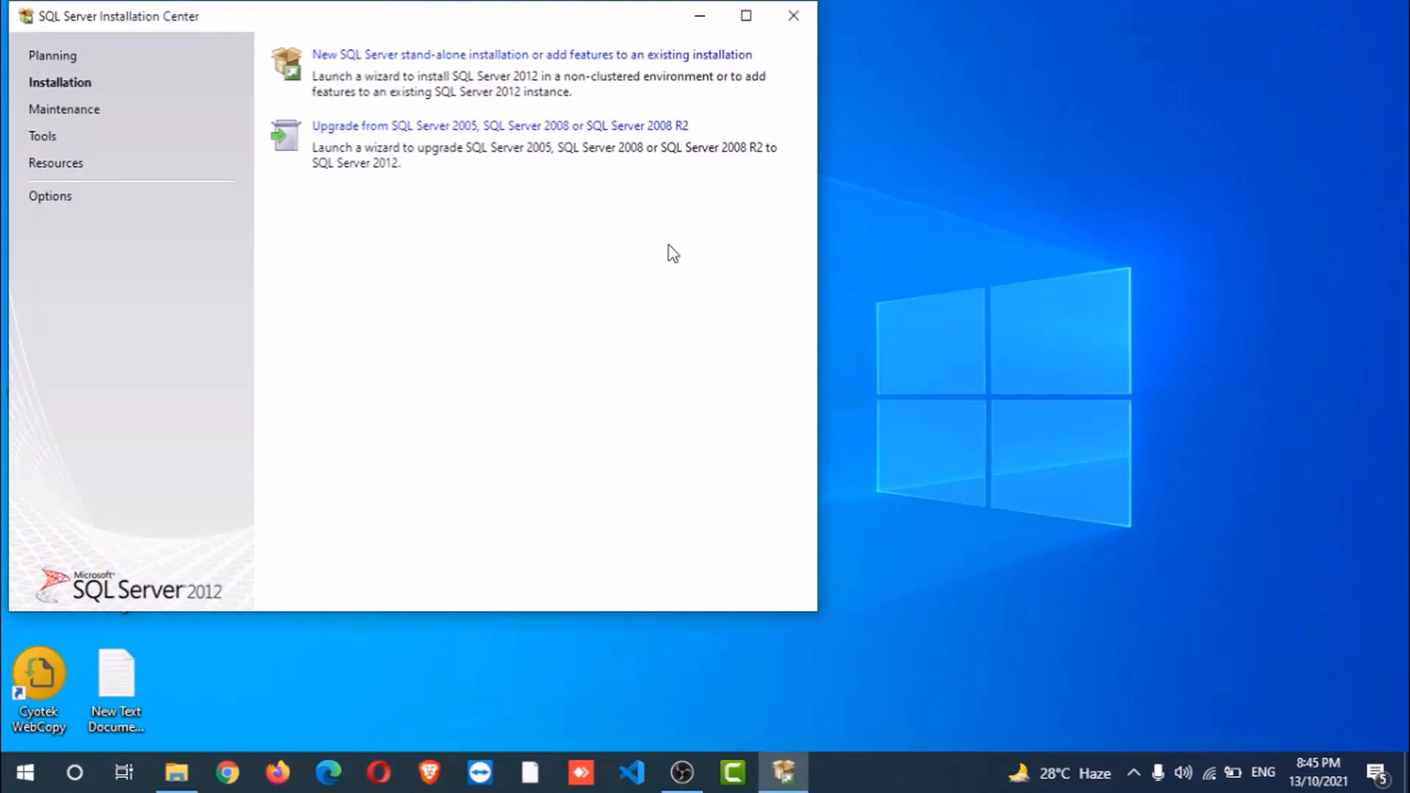
- Center the Installation Center window and choose New SQL Server stand-alone installation
{"action": "left_click_drag", "start_coordinate": [488, 22], "coordinate": [826, 45]}
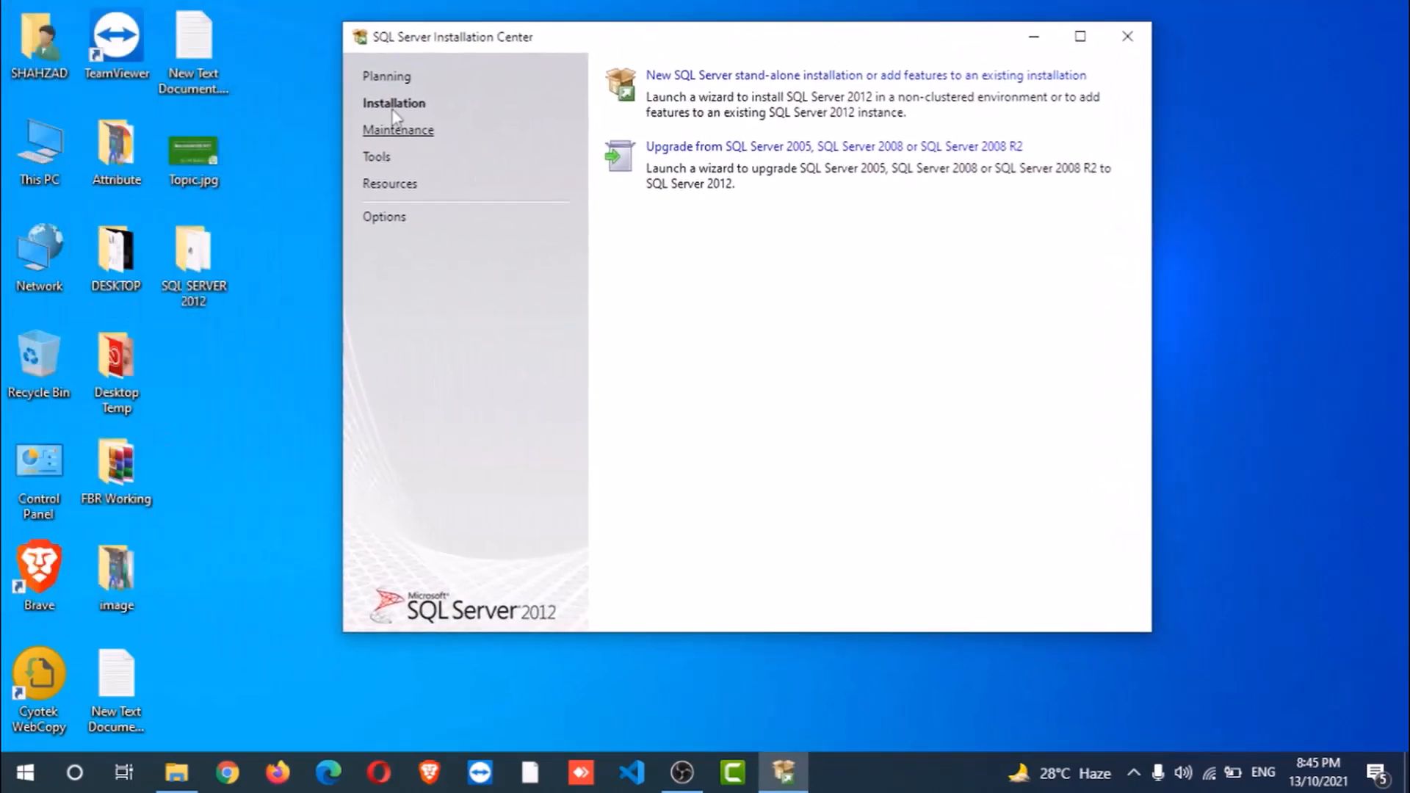
{"action": "left_click", "coordinate": [761, 77]}
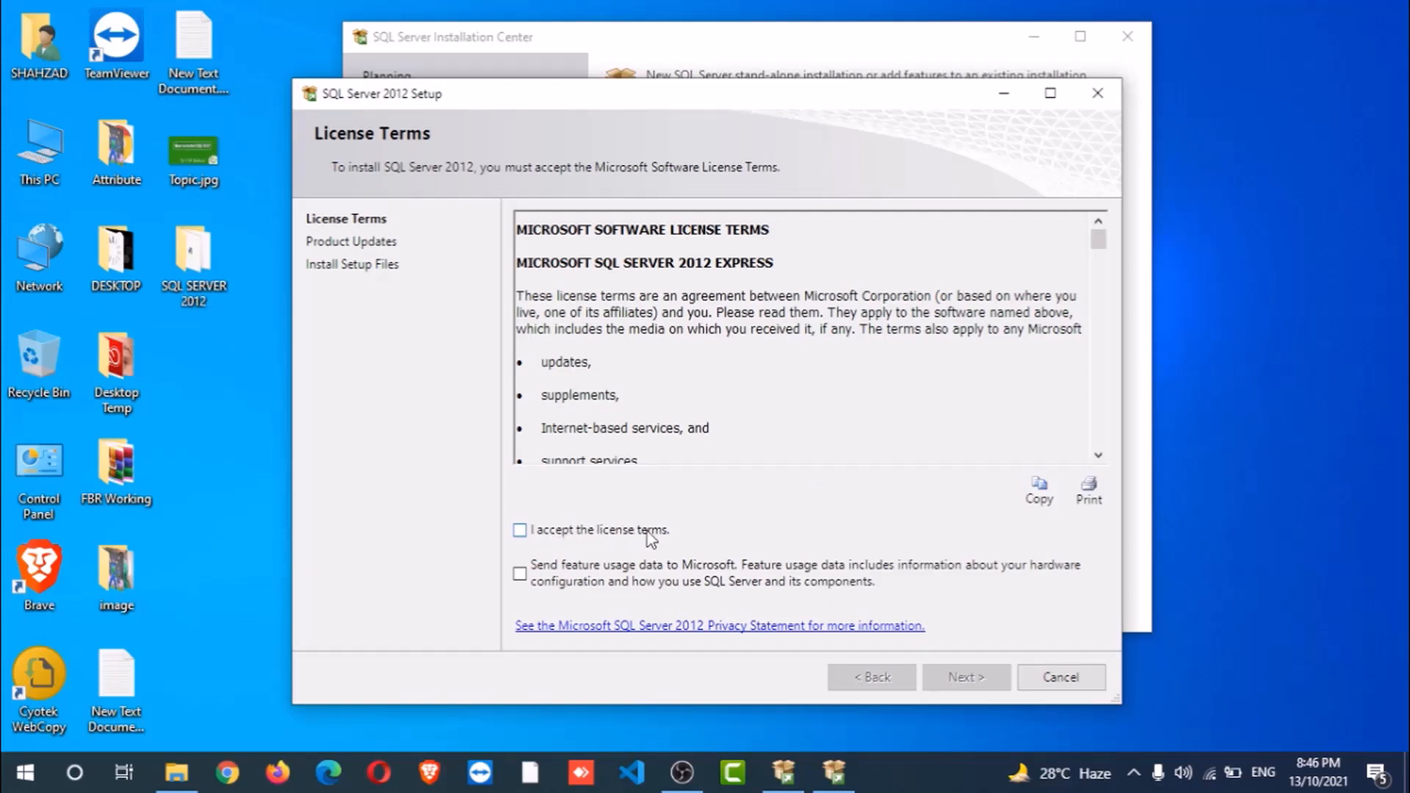
- Accept the SQL Server 2012 license terms and continue through setup-file installation
{"action": "left_click", "coordinate": [608, 542]}
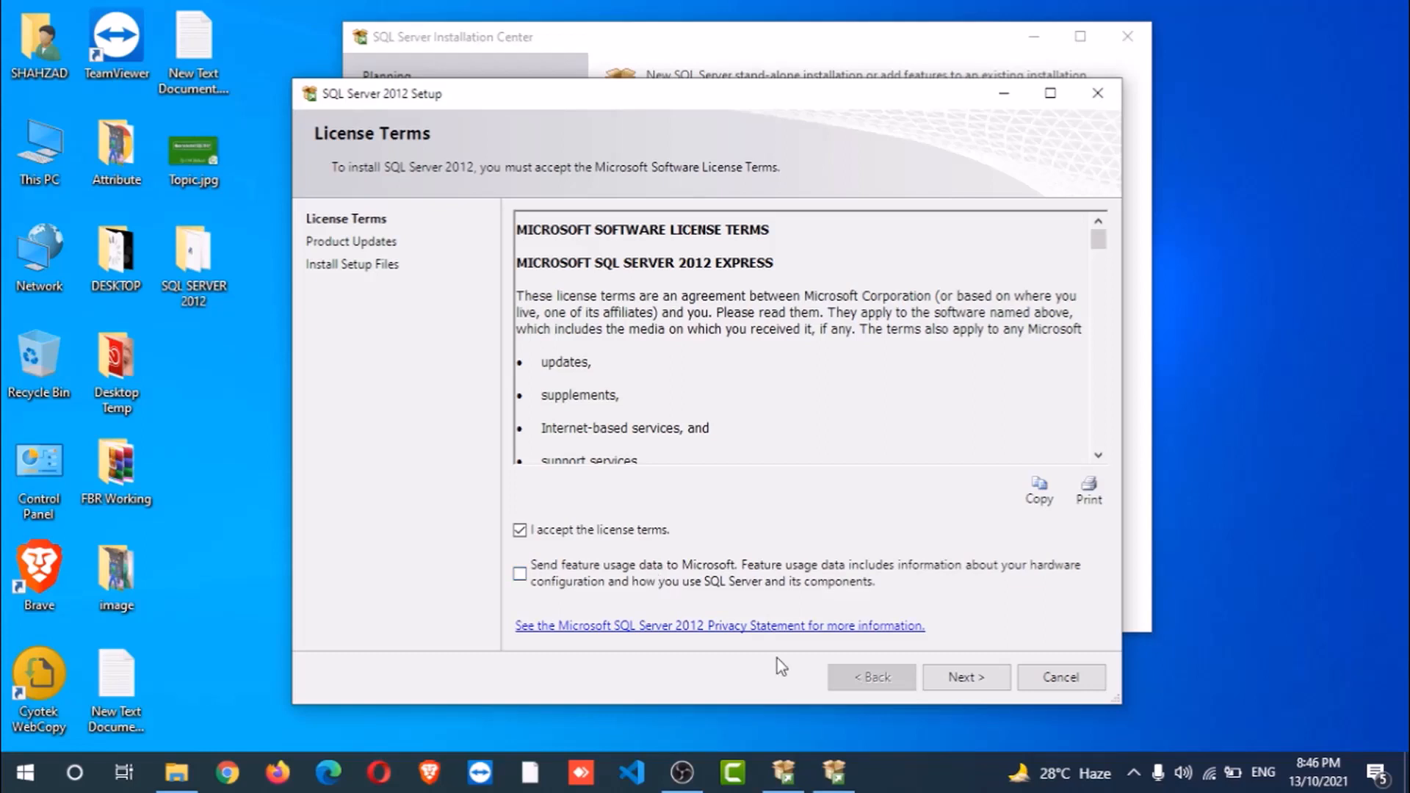
{"action": "left_click", "coordinate": [968, 677]}
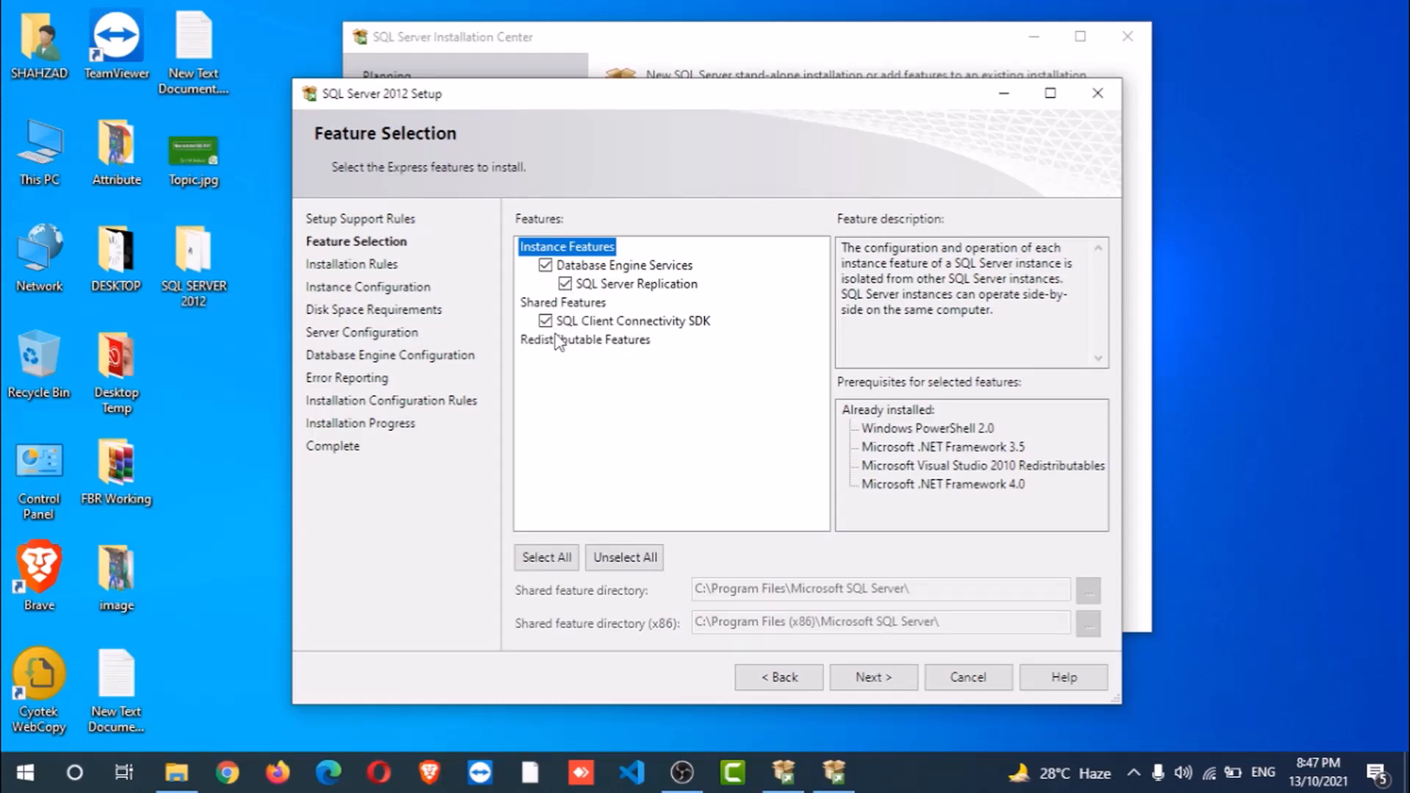
- Select all Express features and proceed to Instance Configuration
{"action": "left_click", "coordinate": [547, 558]}
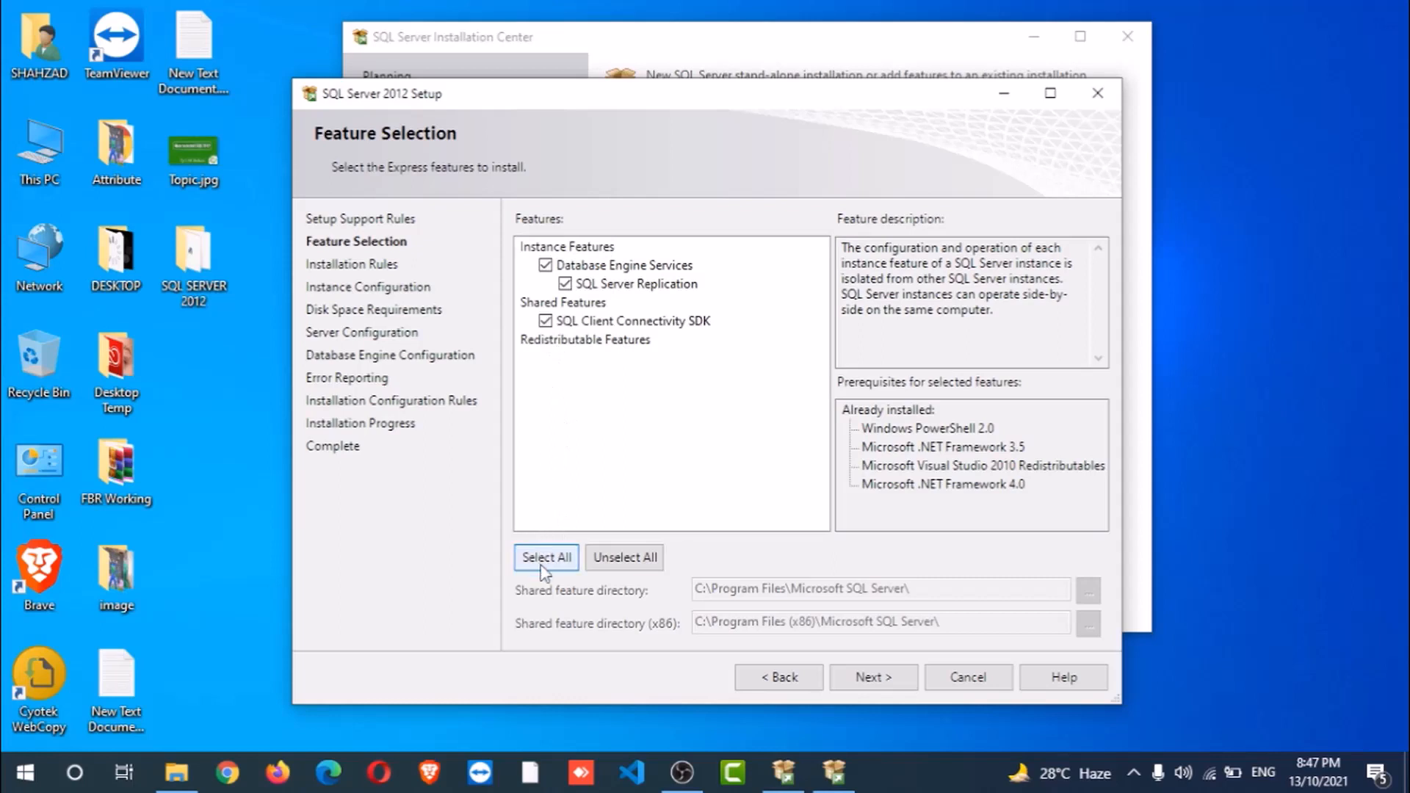
{"action": "left_click", "coordinate": [869, 674]}
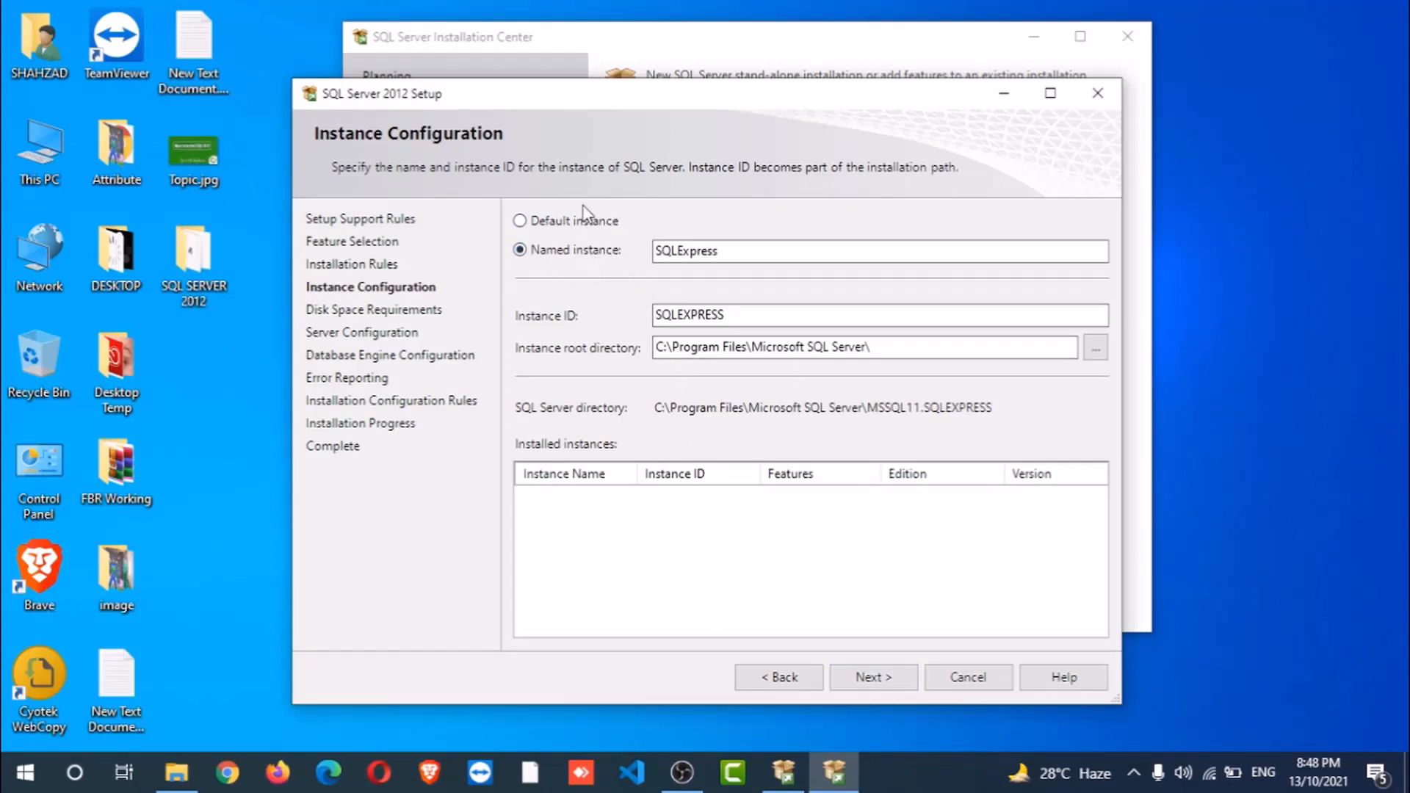
- Install as the default MSSQLSERVER instance and keep the default service account settings
{"action": "left_click", "coordinate": [571, 226]}
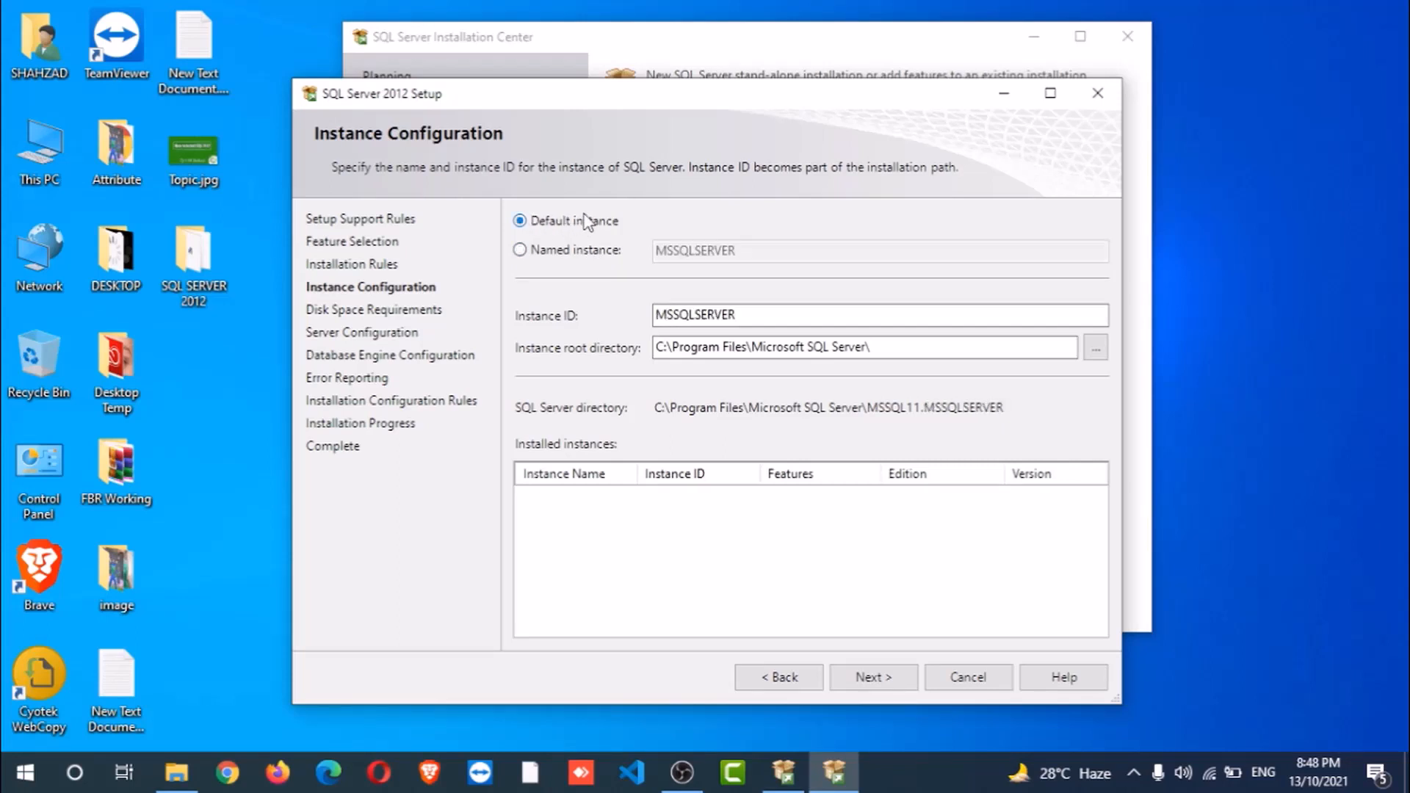
{"action": "left_click", "coordinate": [891, 677]}
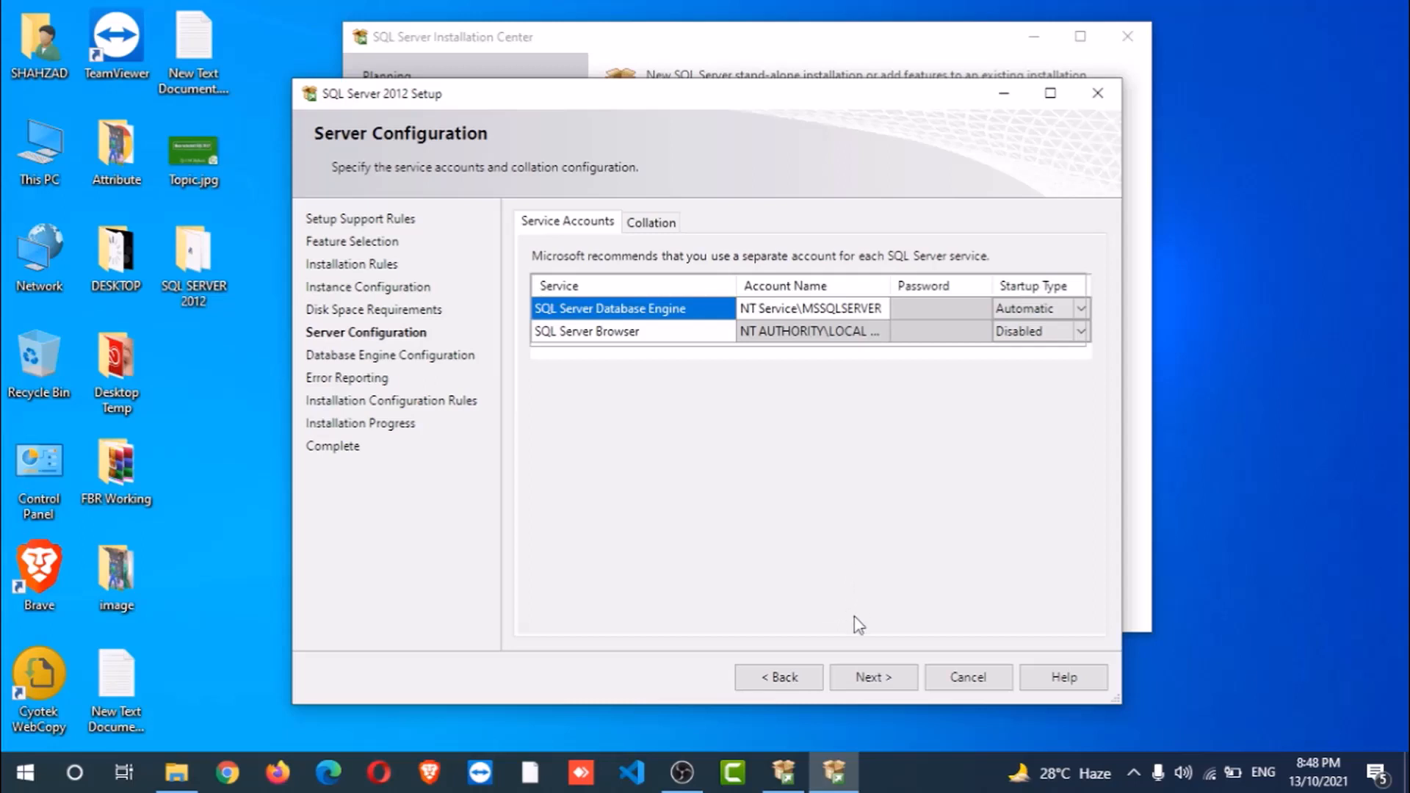
{"action": "left_click", "coordinate": [870, 677]}
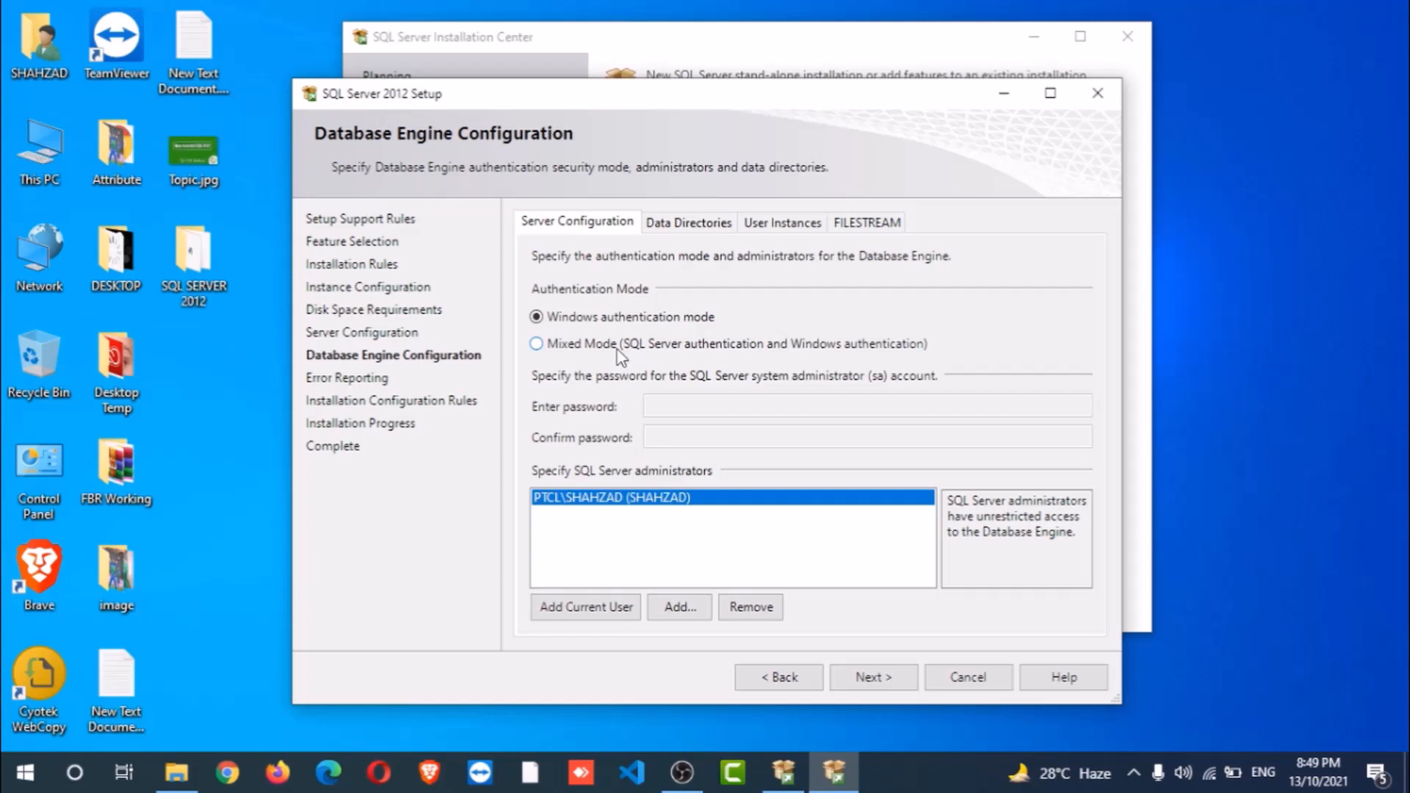
- Enable mixed-mode authentication, enter and confirm the sa password, and continue on to installation
{"action": "left_click", "coordinate": [596, 348]}
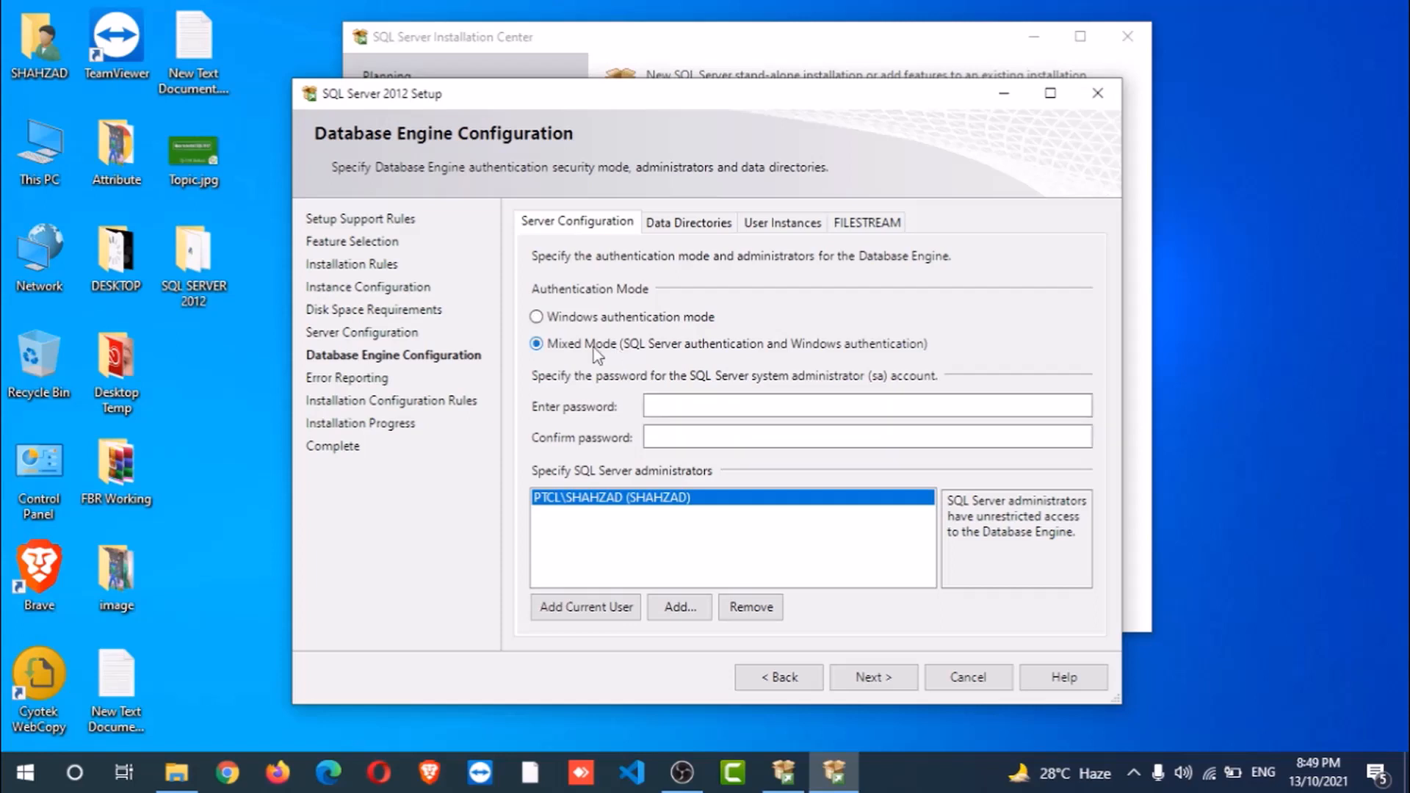
{"action": "left_click", "coordinate": [691, 408]}
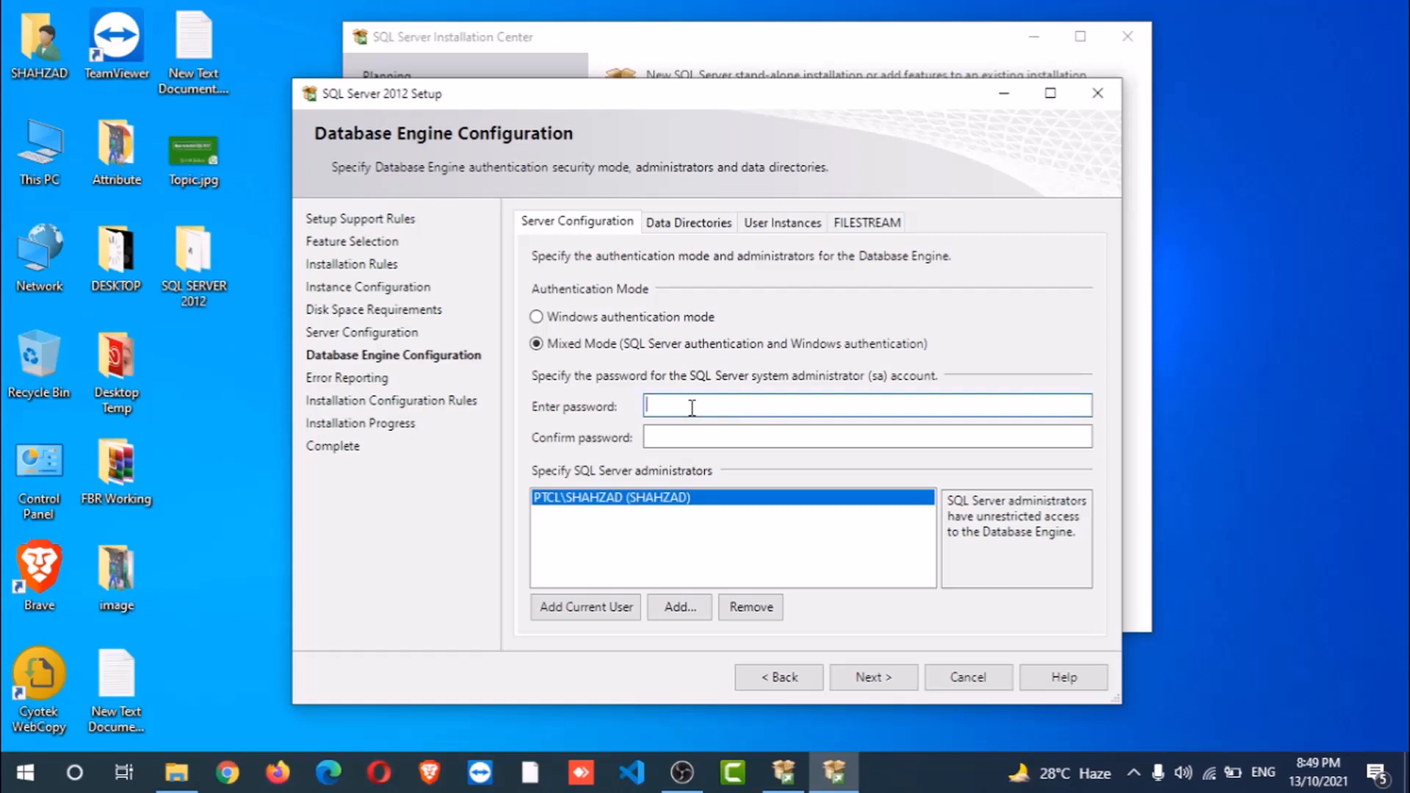
{"action": "type", "text": "12345678"}
{"action": "left_click", "coordinate": [650, 439]}
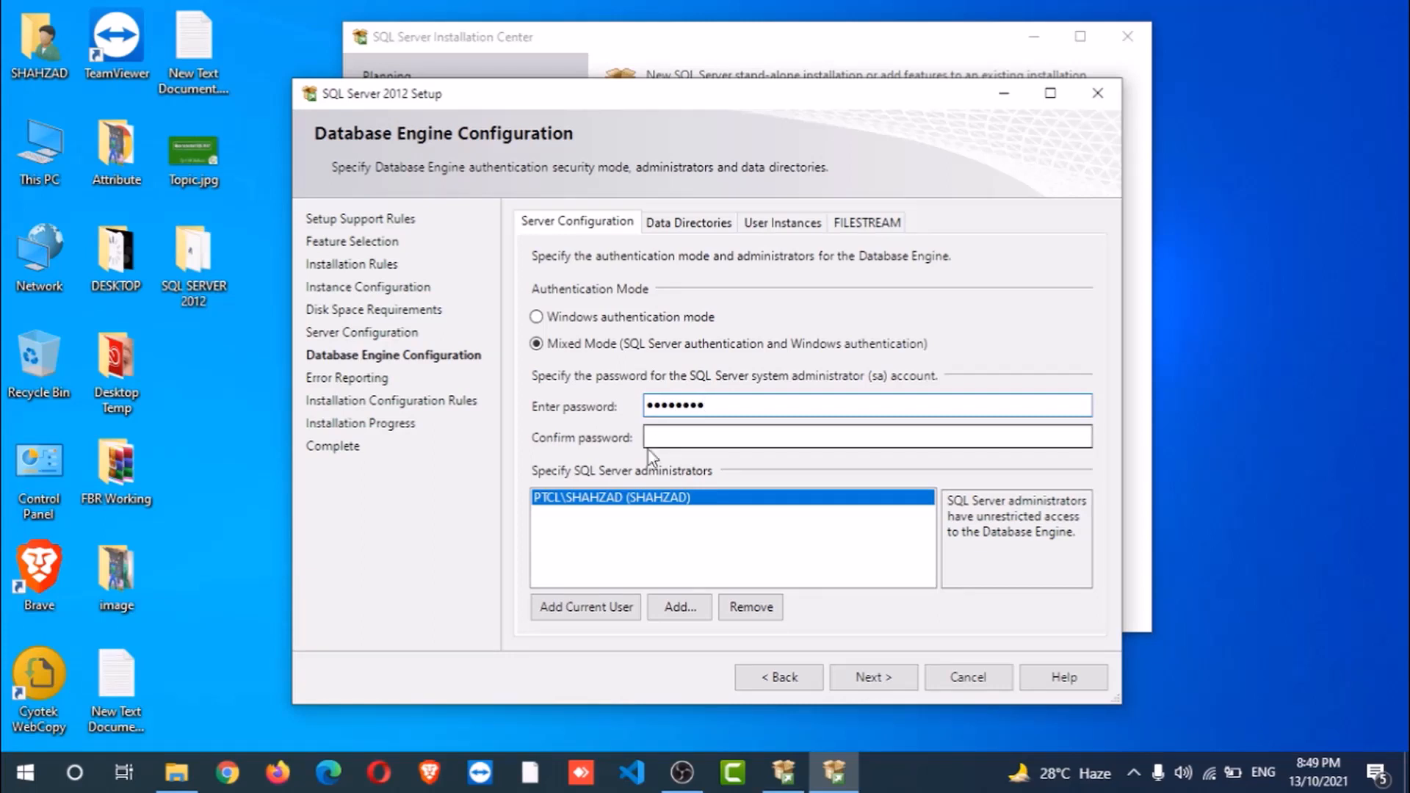
{"action": "type", "text": "12345678"}
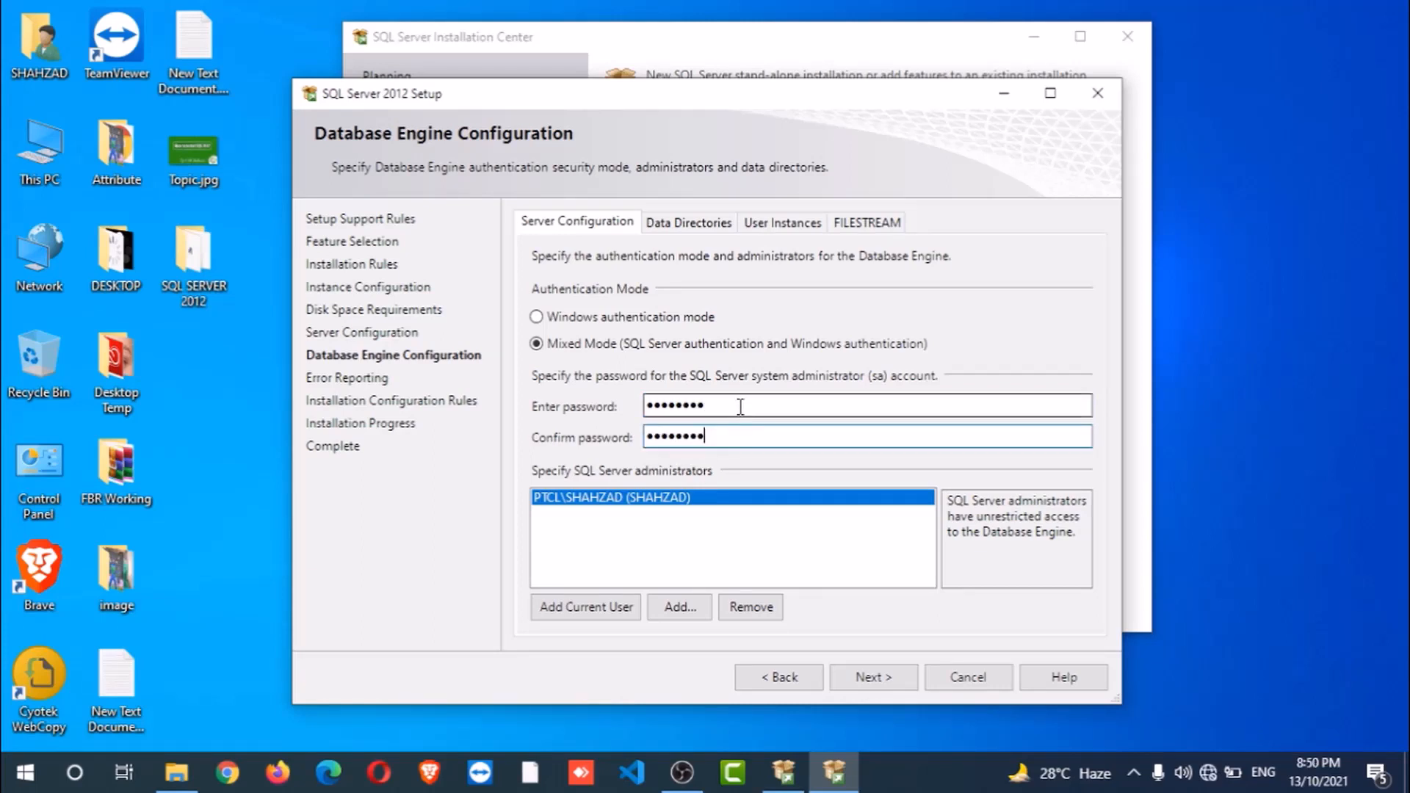
{"action": "left_click", "coordinate": [864, 677]}
{"action": "left_click", "coordinate": [868, 677]}
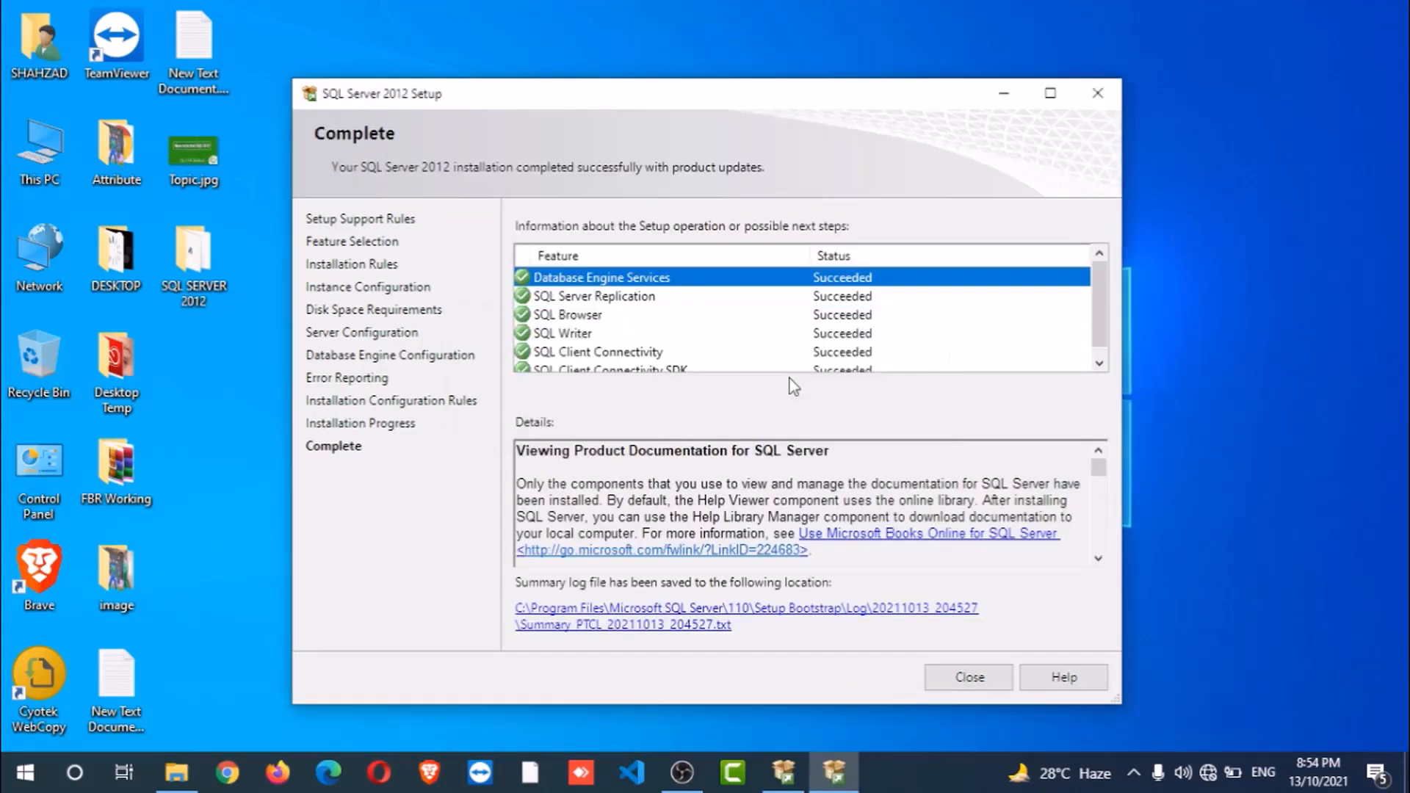
- Close the finished setup wizard and the SQL Server Installation Center
{"action": "left_click", "coordinate": [958, 685]}
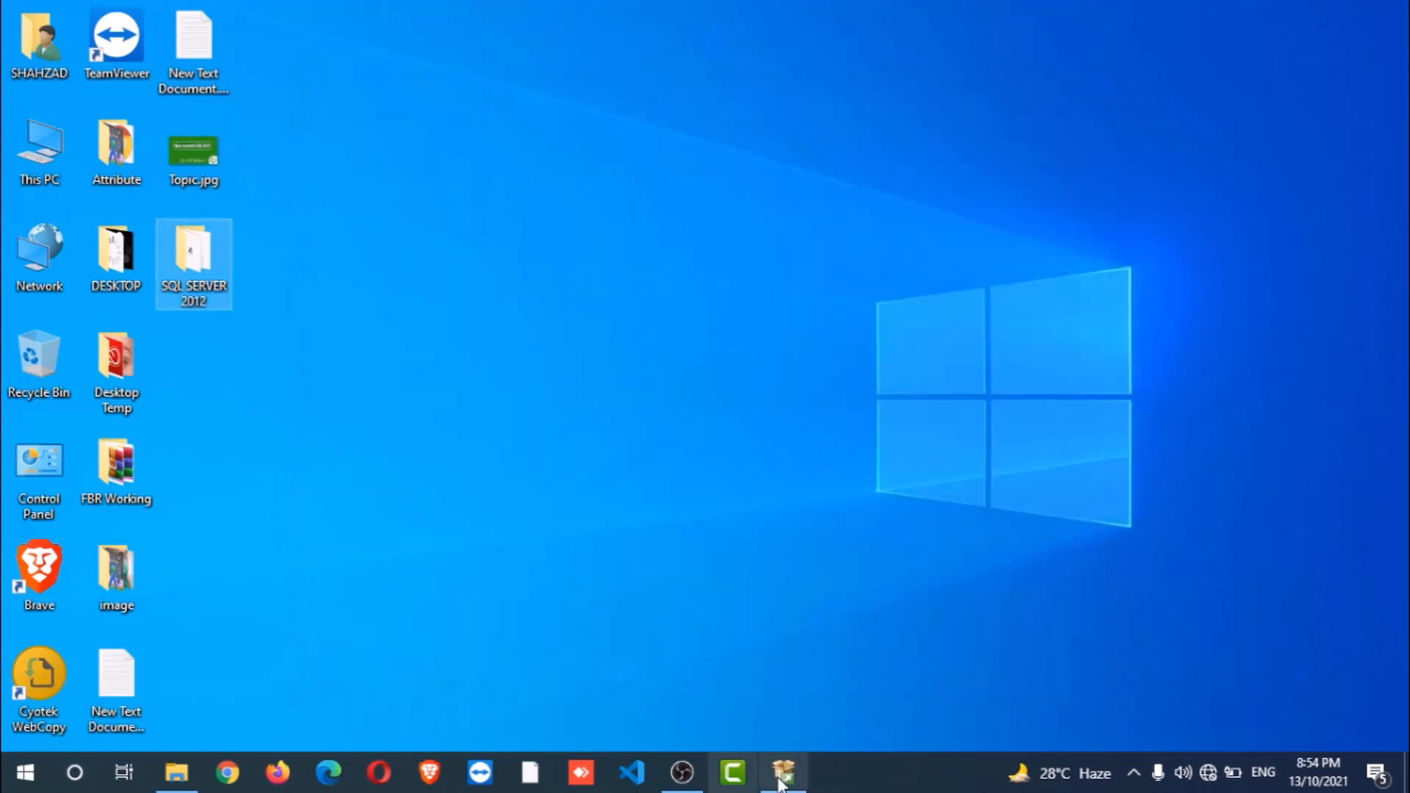
{"action": "left_click", "coordinate": [784, 772]}
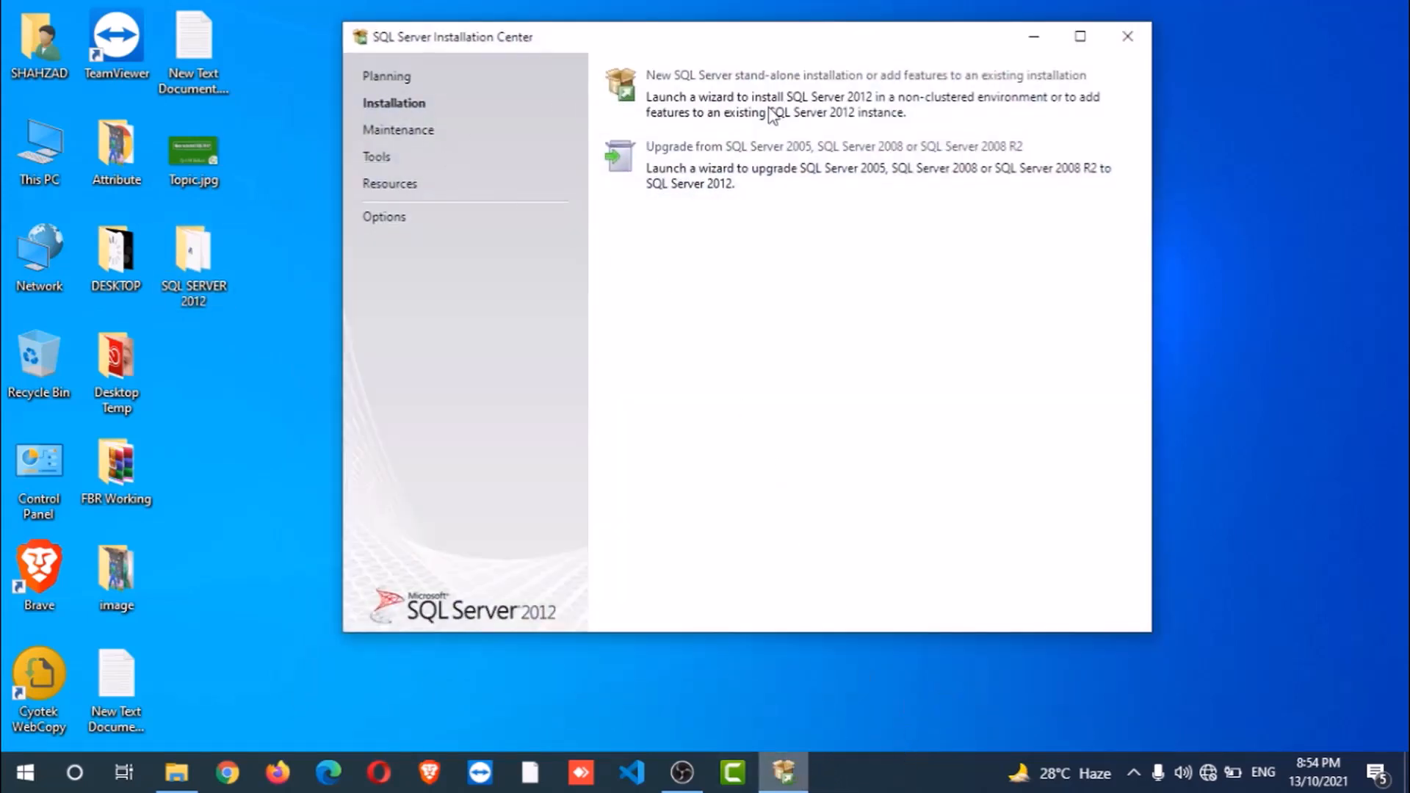
{"action": "left_click", "coordinate": [1128, 37]}
- Open the SQL SERVER 2012 folder maximised and launch SQLManagementStudio_x64_ENU.exe
{"action": "double_click", "coordinate": [209, 290]}
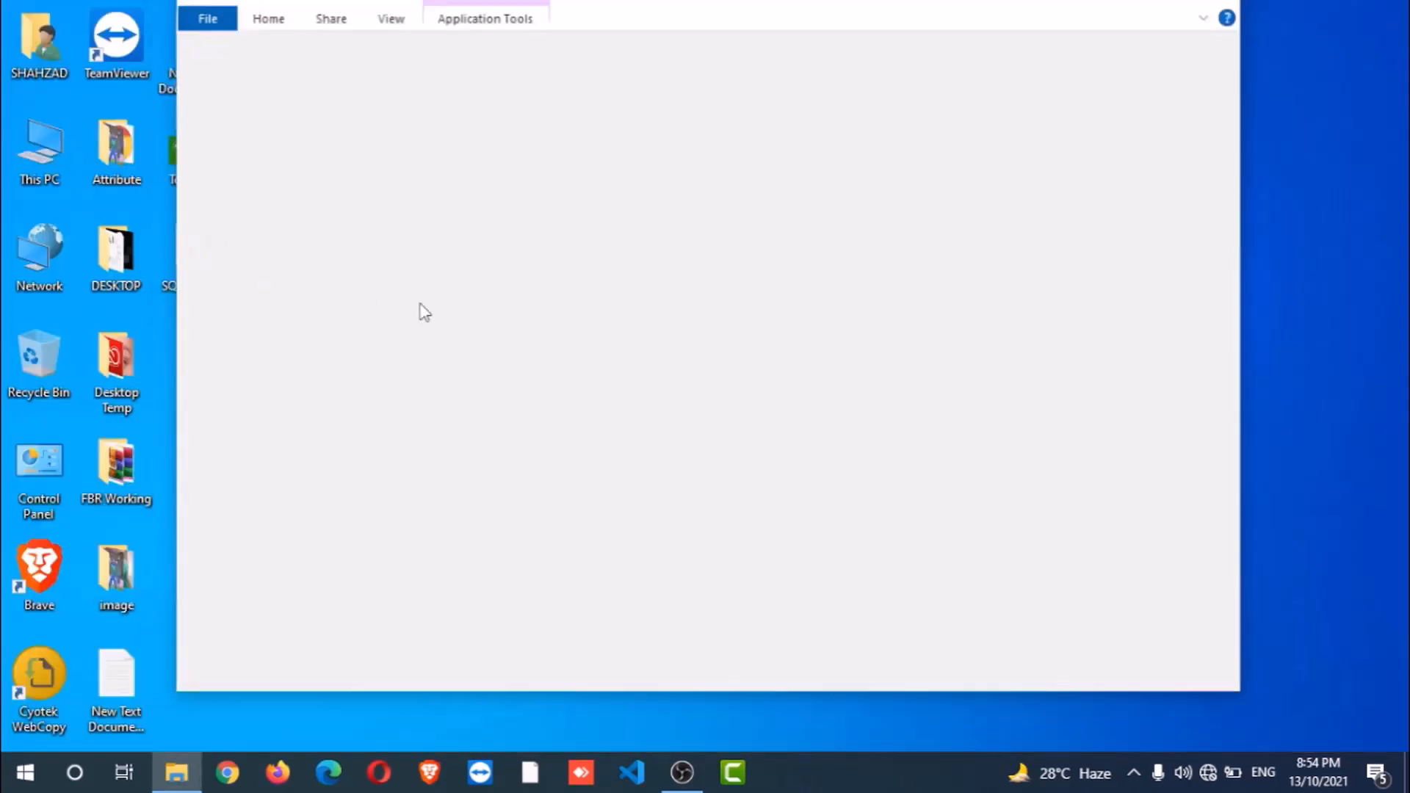
{"action": "key", "text": "super+Up"}
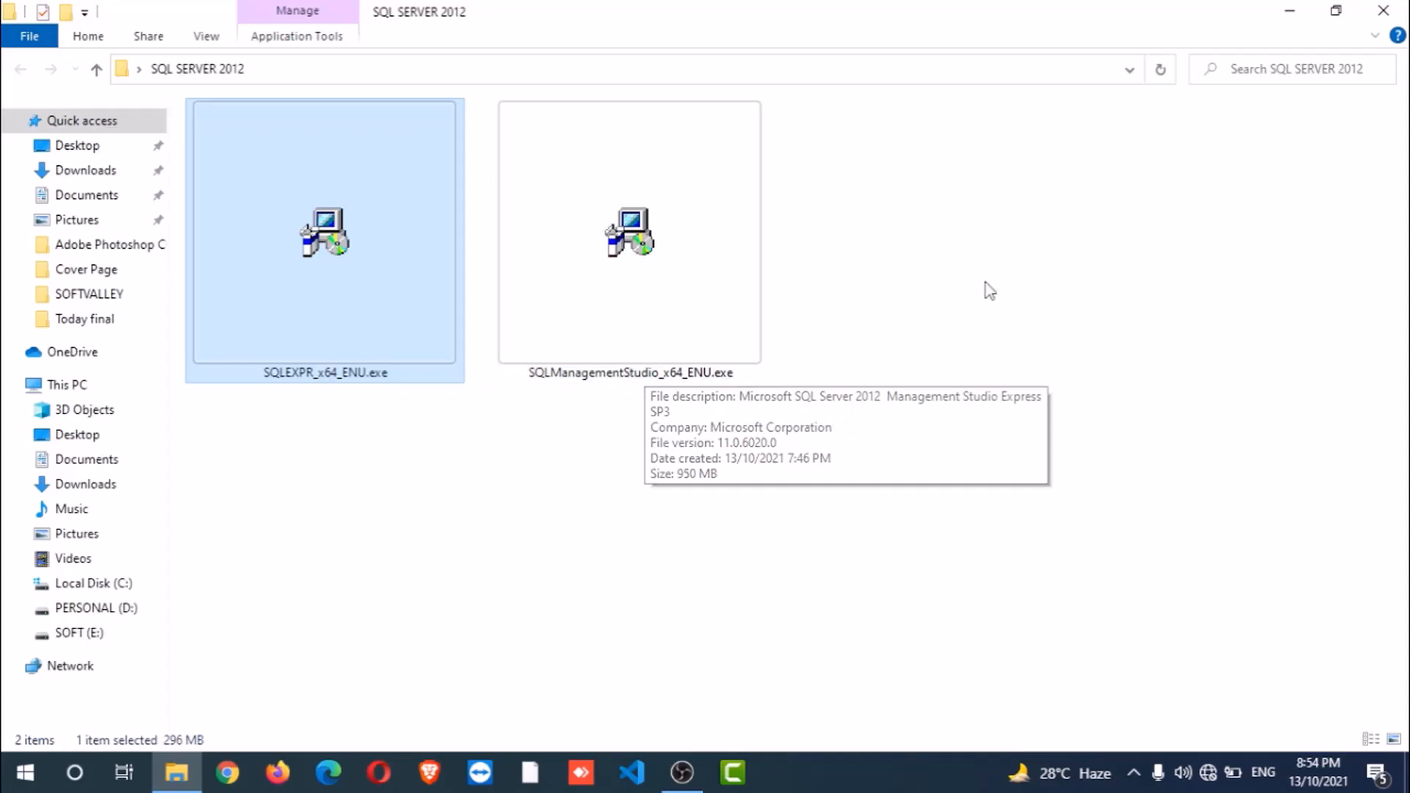
{"action": "left_click", "coordinate": [939, 308]}
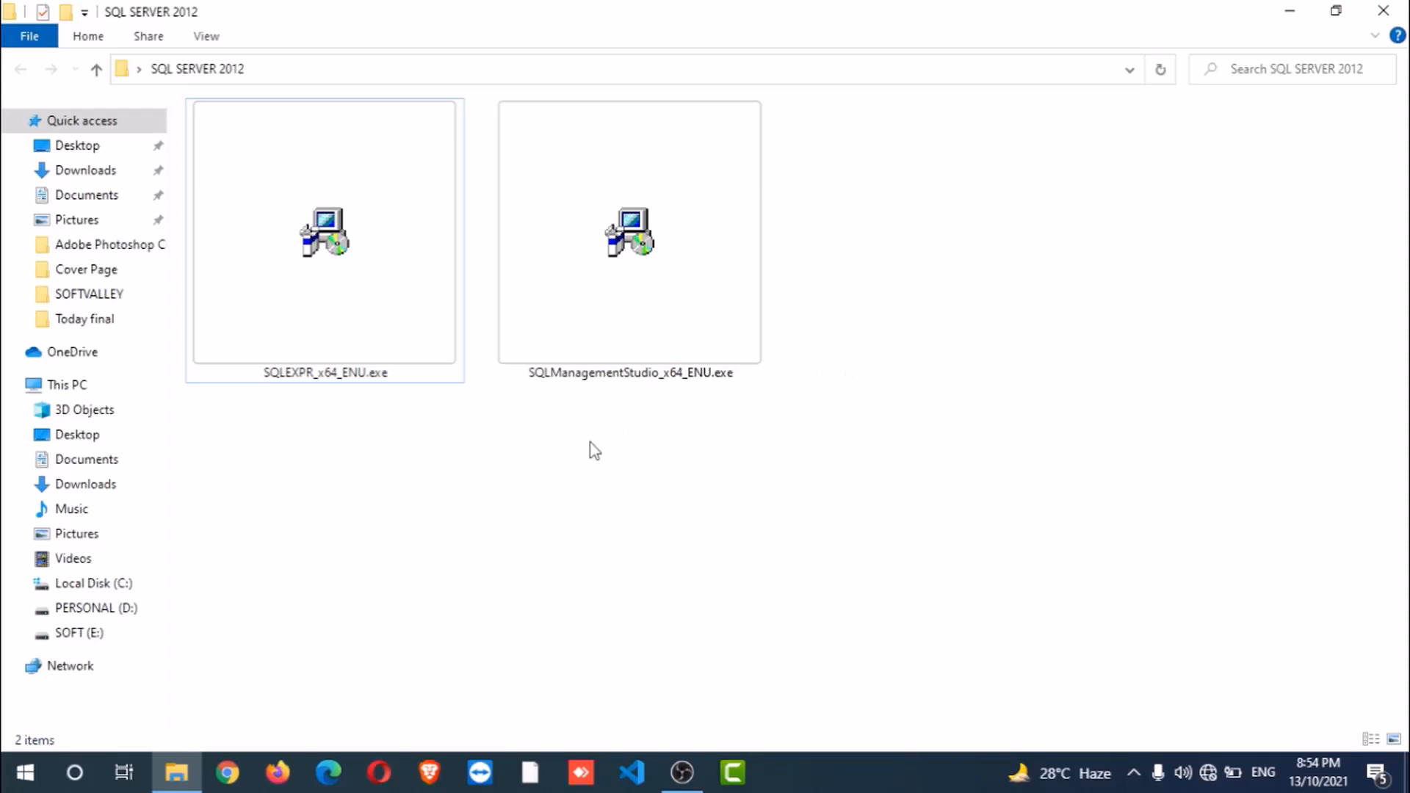
{"action": "double_click", "coordinate": [647, 283]}
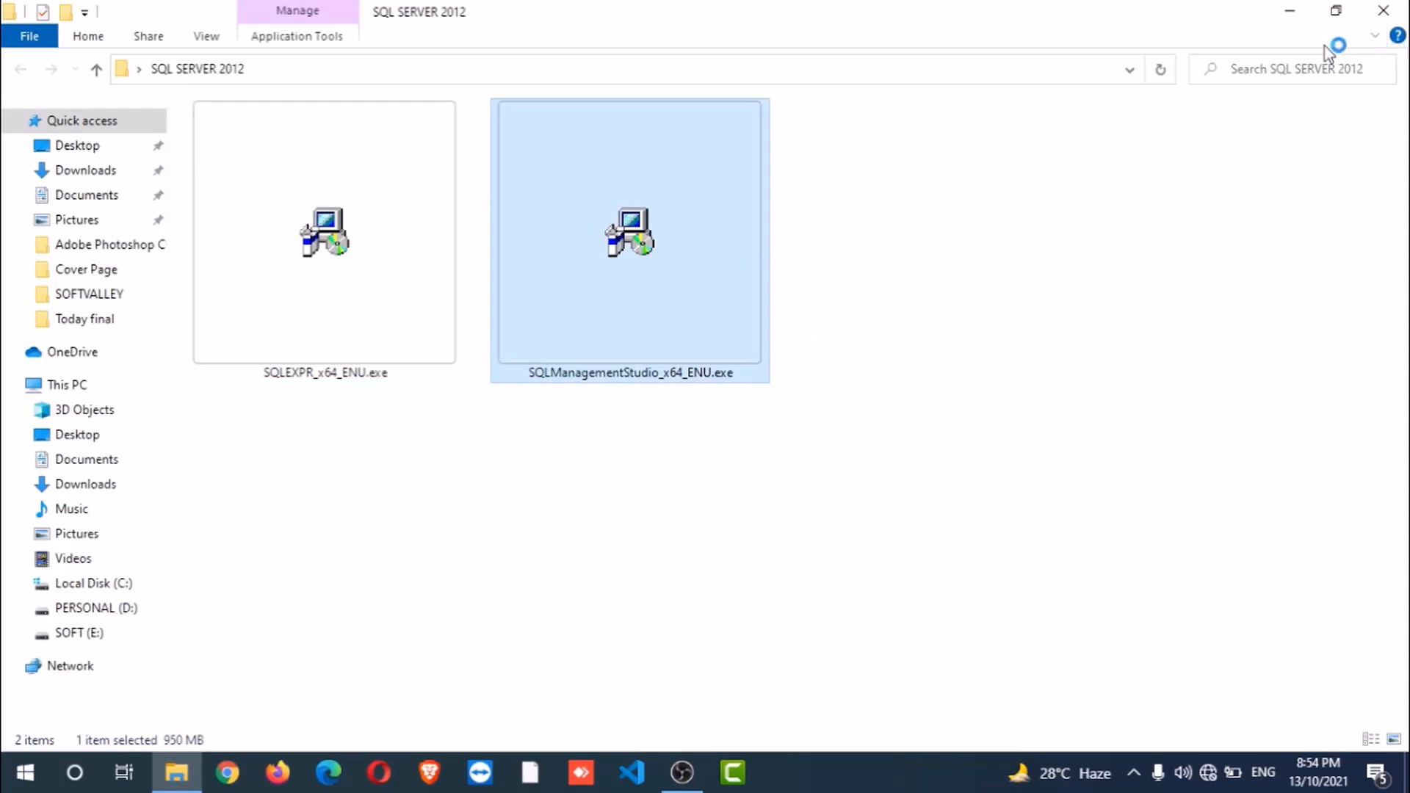
- Minimise the folder window and move the Installation Center toward the screen centre
{"action": "left_click", "coordinate": [1292, 13]}
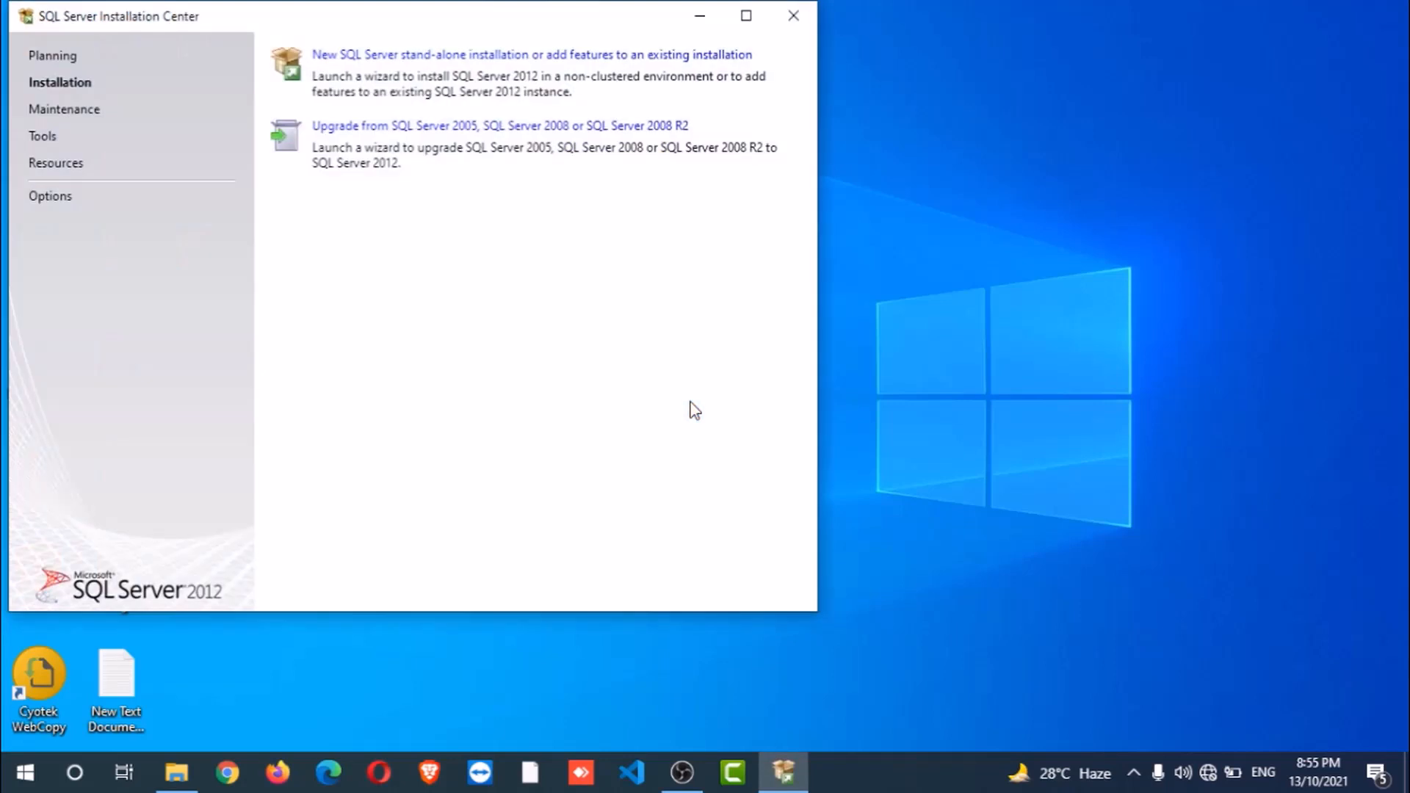
{"action": "left_click_drag", "start_coordinate": [423, 22], "coordinate": [802, 52]}
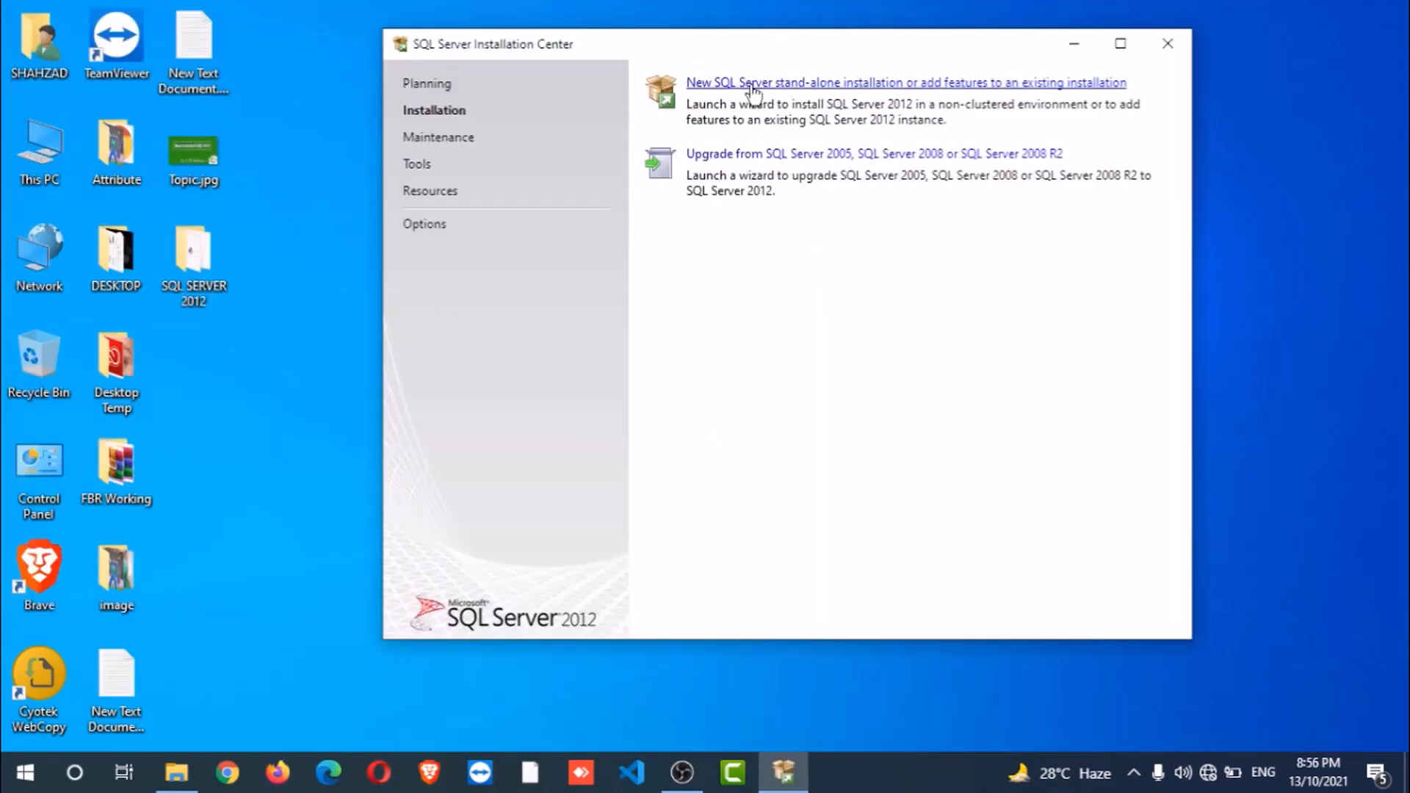
- Start a new stand-alone installation, skip product updates, and choose a new SQL Server 2012 installation
{"action": "left_click", "coordinate": [792, 83]}
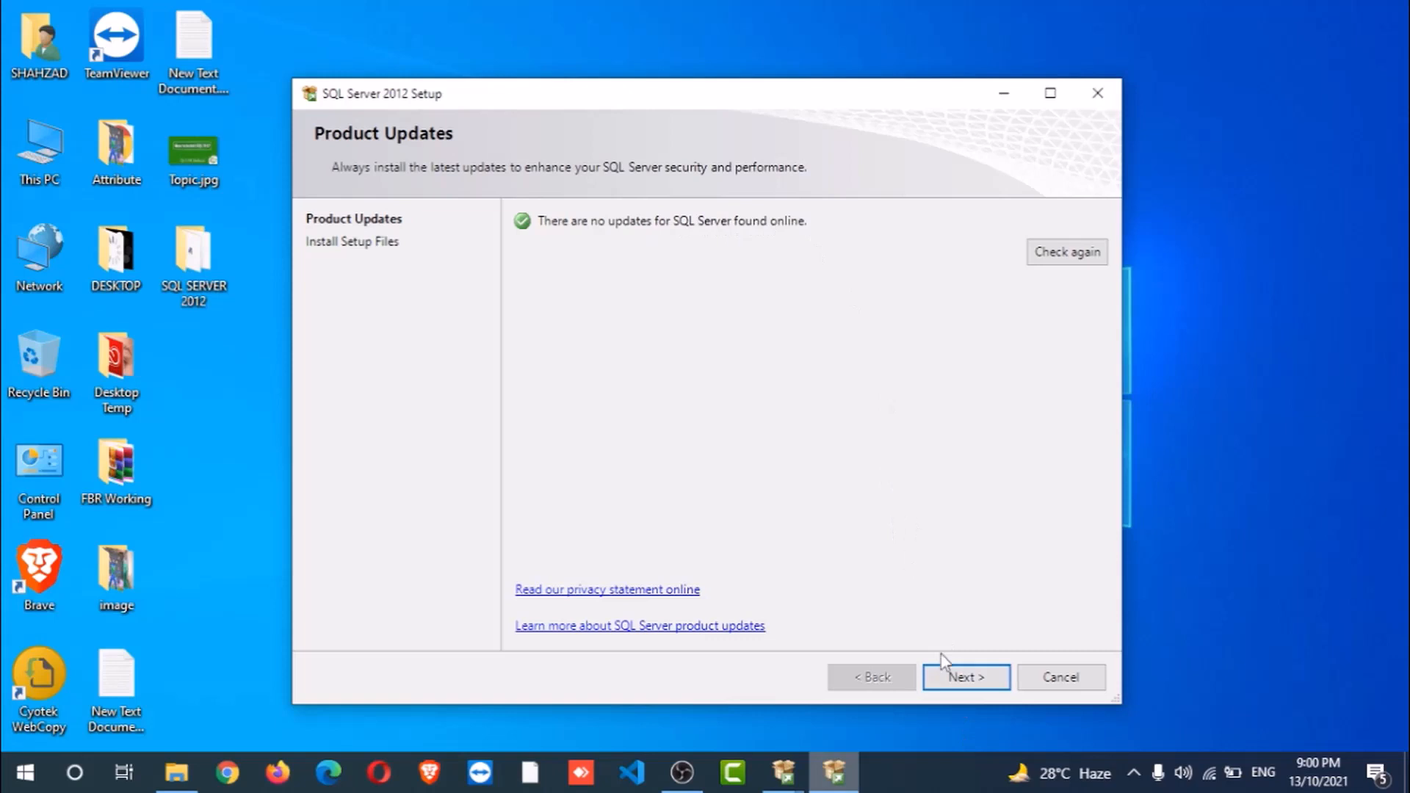
{"action": "left_click", "coordinate": [975, 674]}
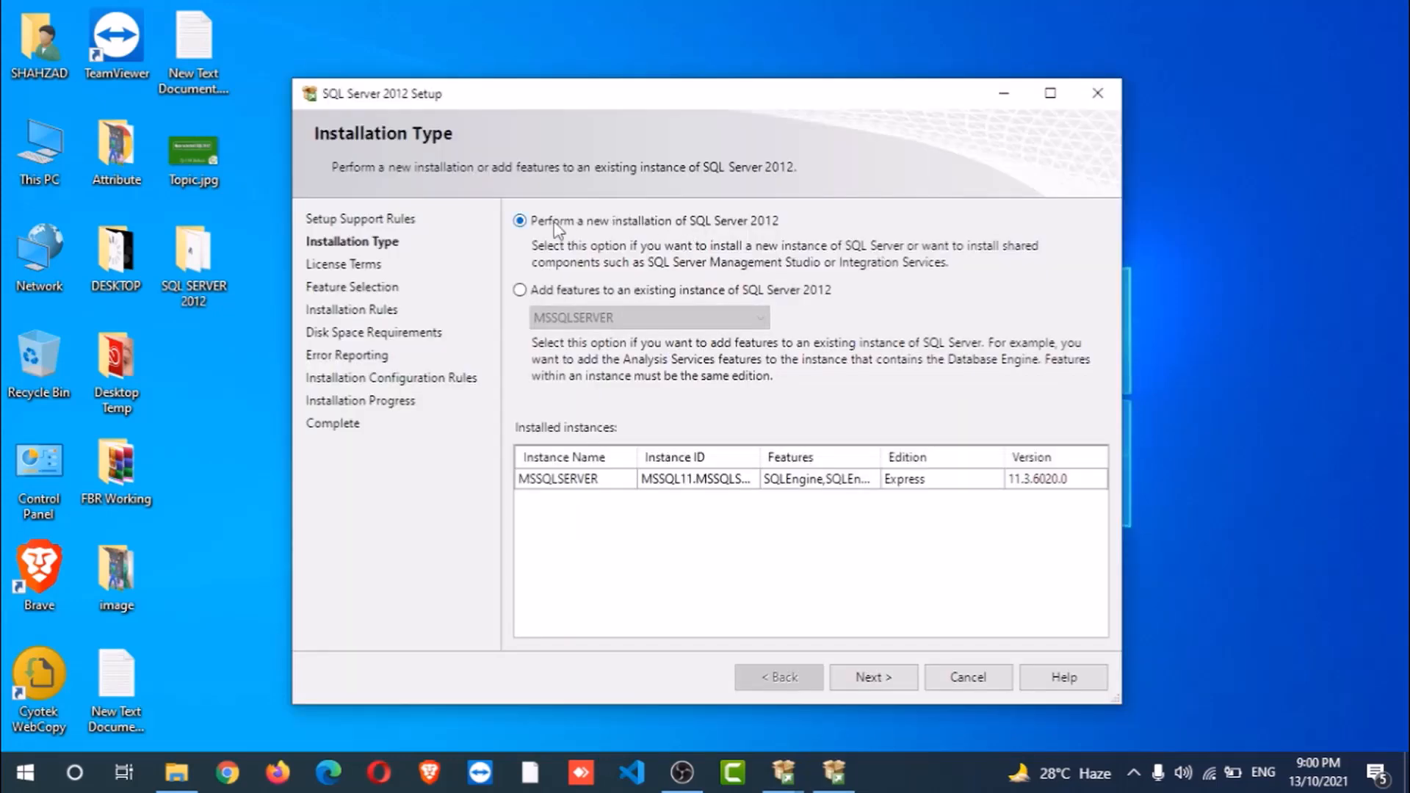
{"action": "left_click", "coordinate": [865, 679]}
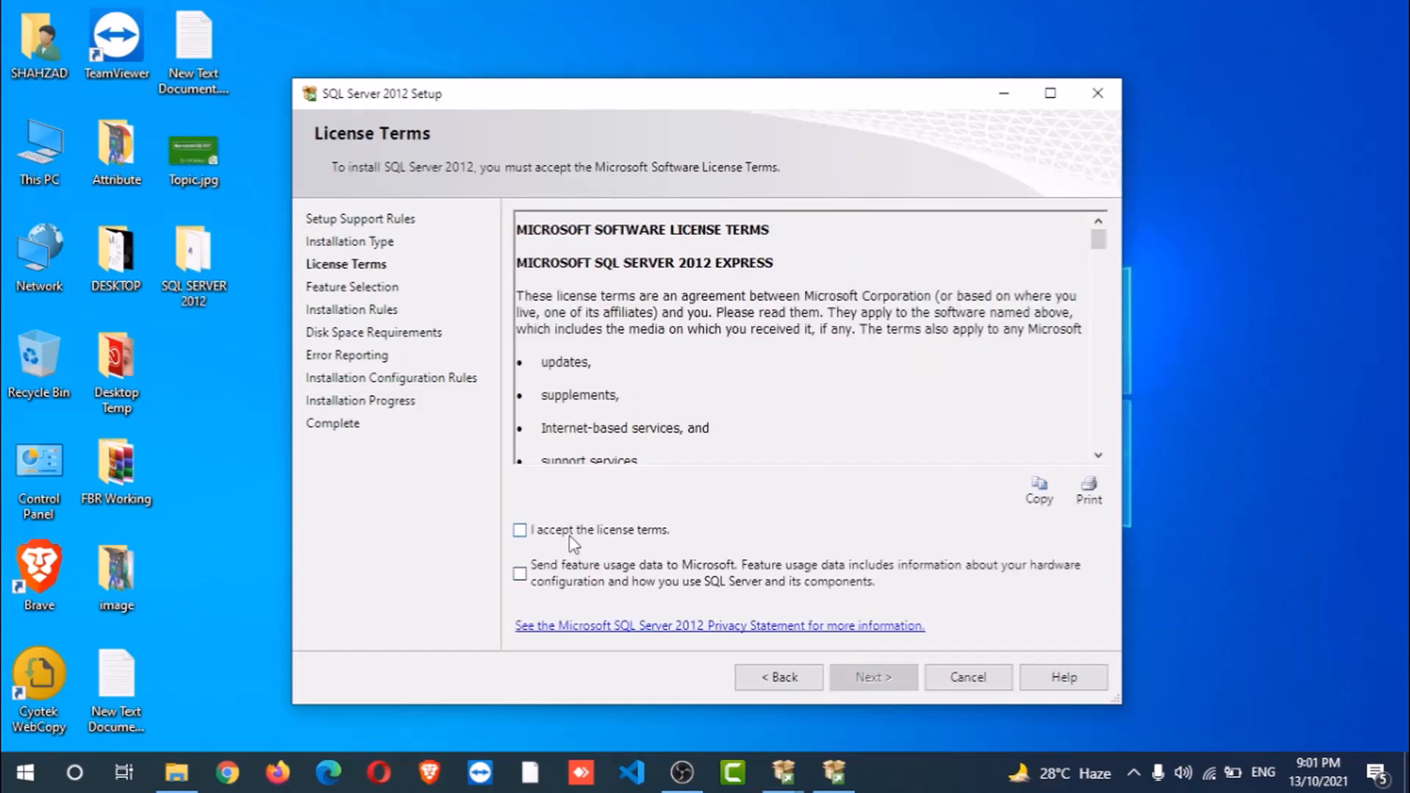
- Accept the license terms and keep the Management Tools features selected
{"action": "left_click", "coordinate": [575, 534]}
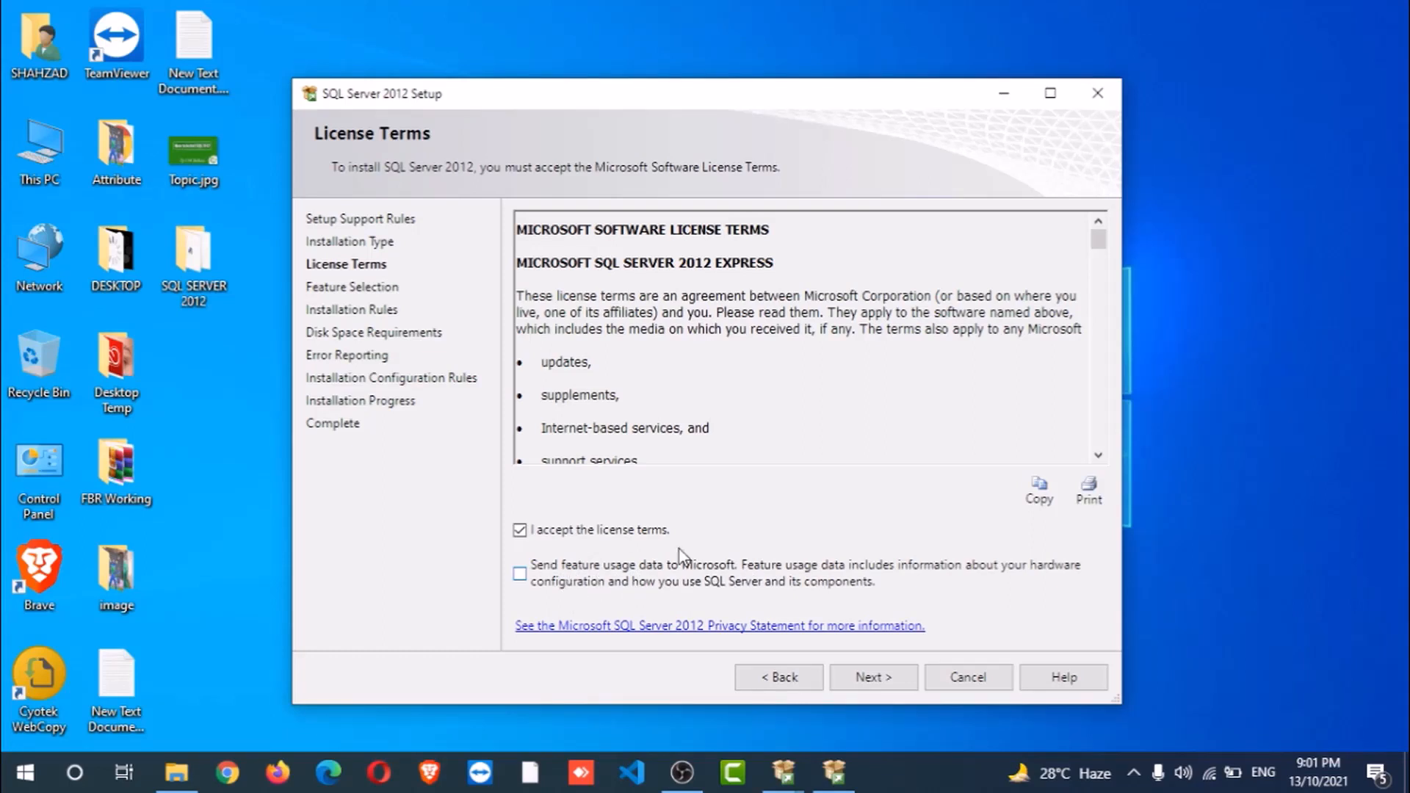
{"action": "left_click", "coordinate": [880, 680]}
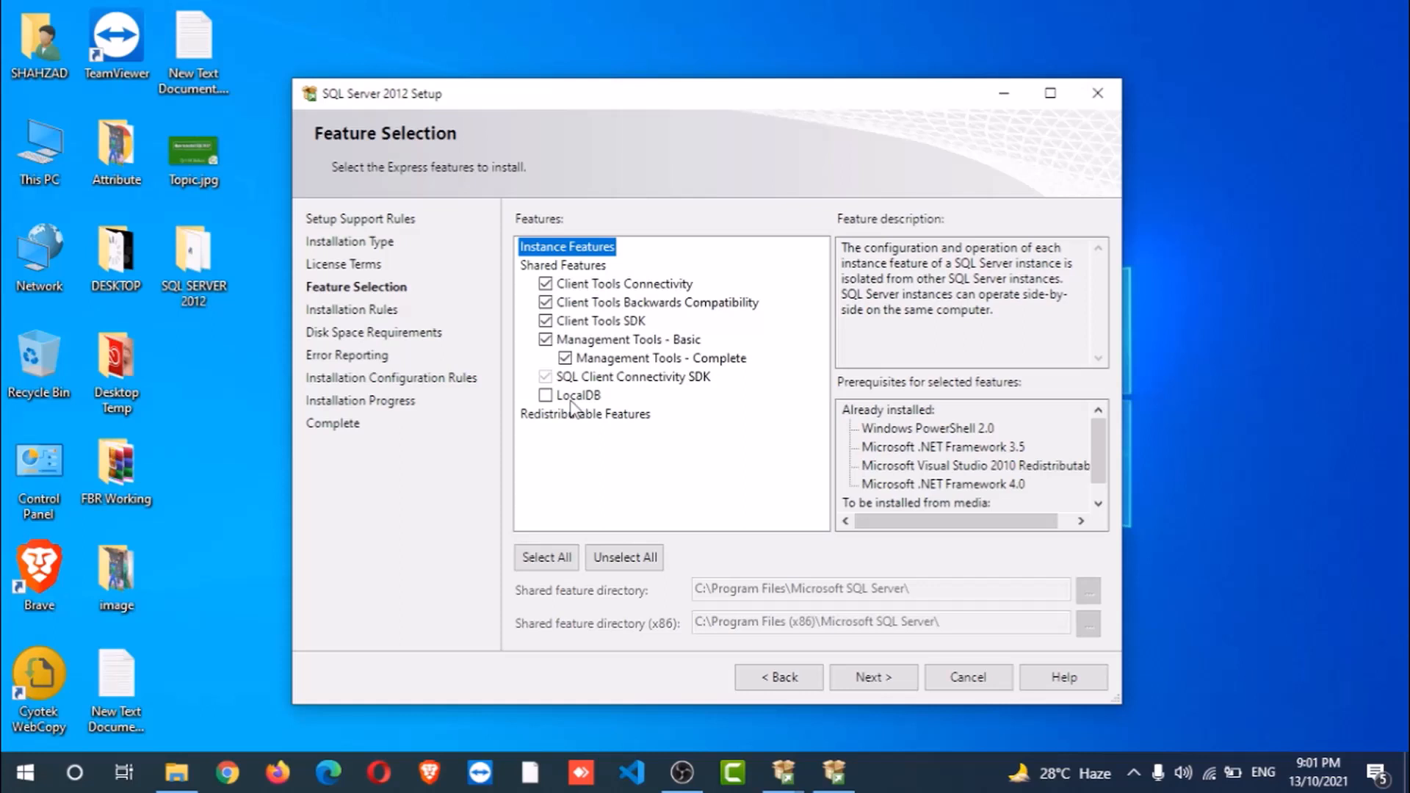
{"action": "left_click", "coordinate": [887, 676]}
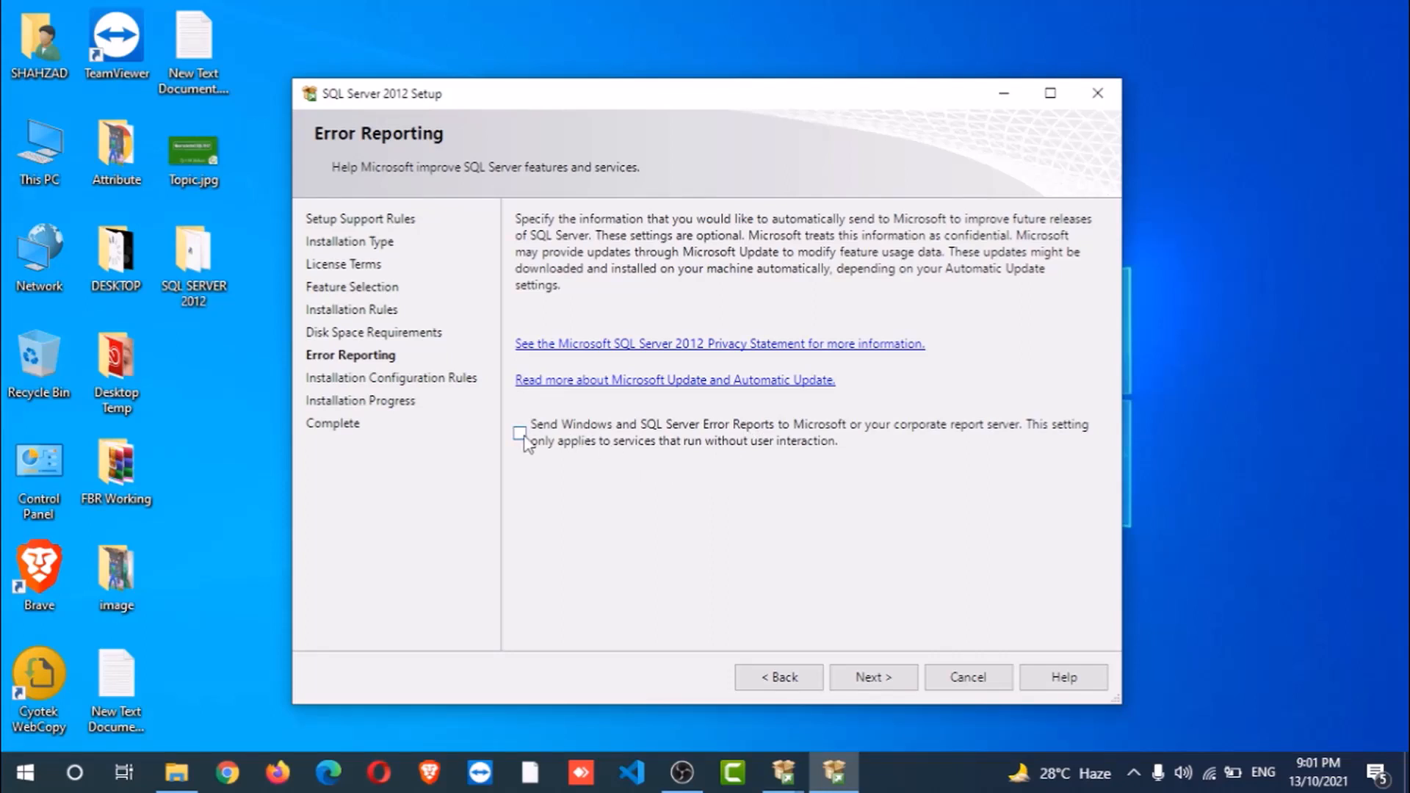
- Leave error reporting unticked and begin installing Management Studio
{"action": "left_click", "coordinate": [879, 678]}
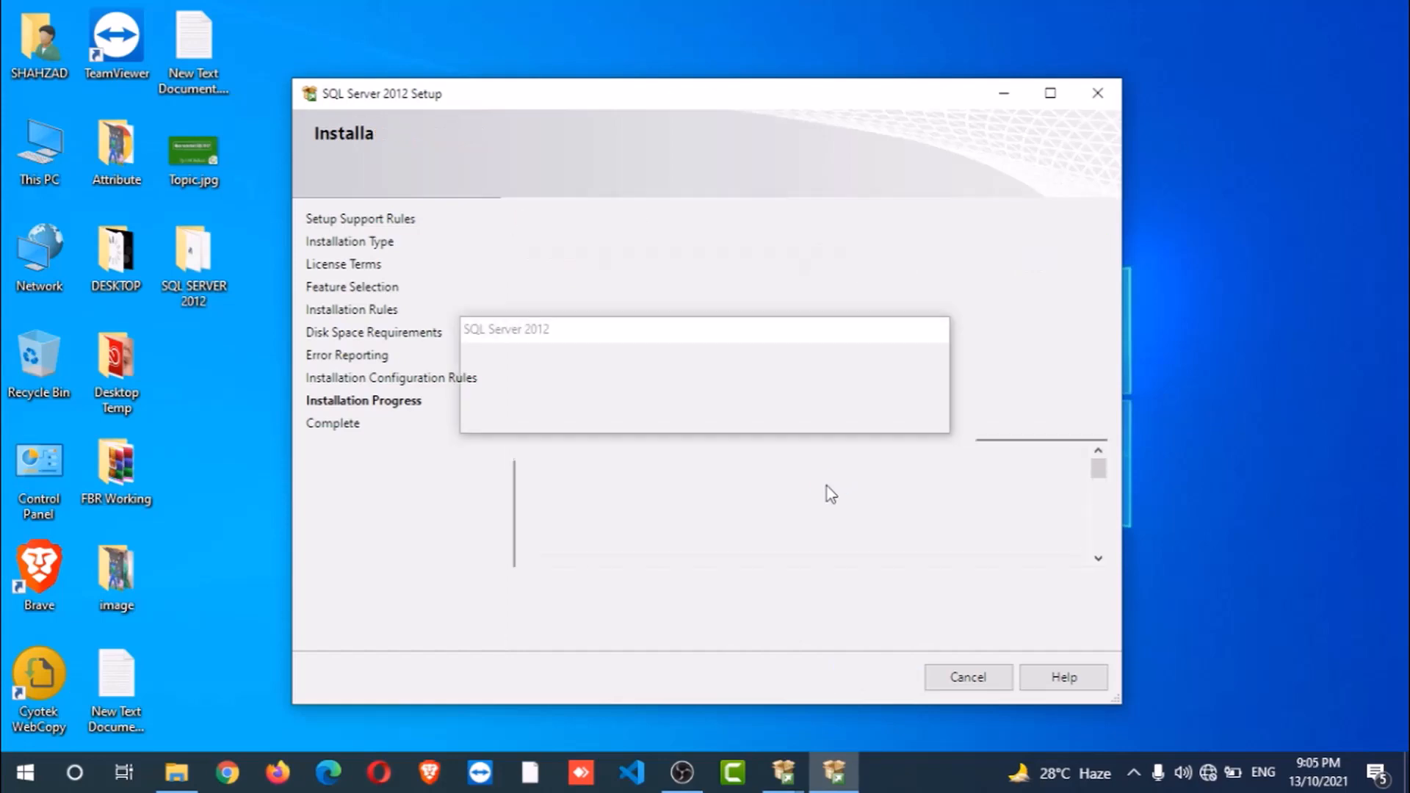
- Close the finished setup wizard and the SQL Server Installation Center windows
{"action": "left_click", "coordinate": [969, 676]}
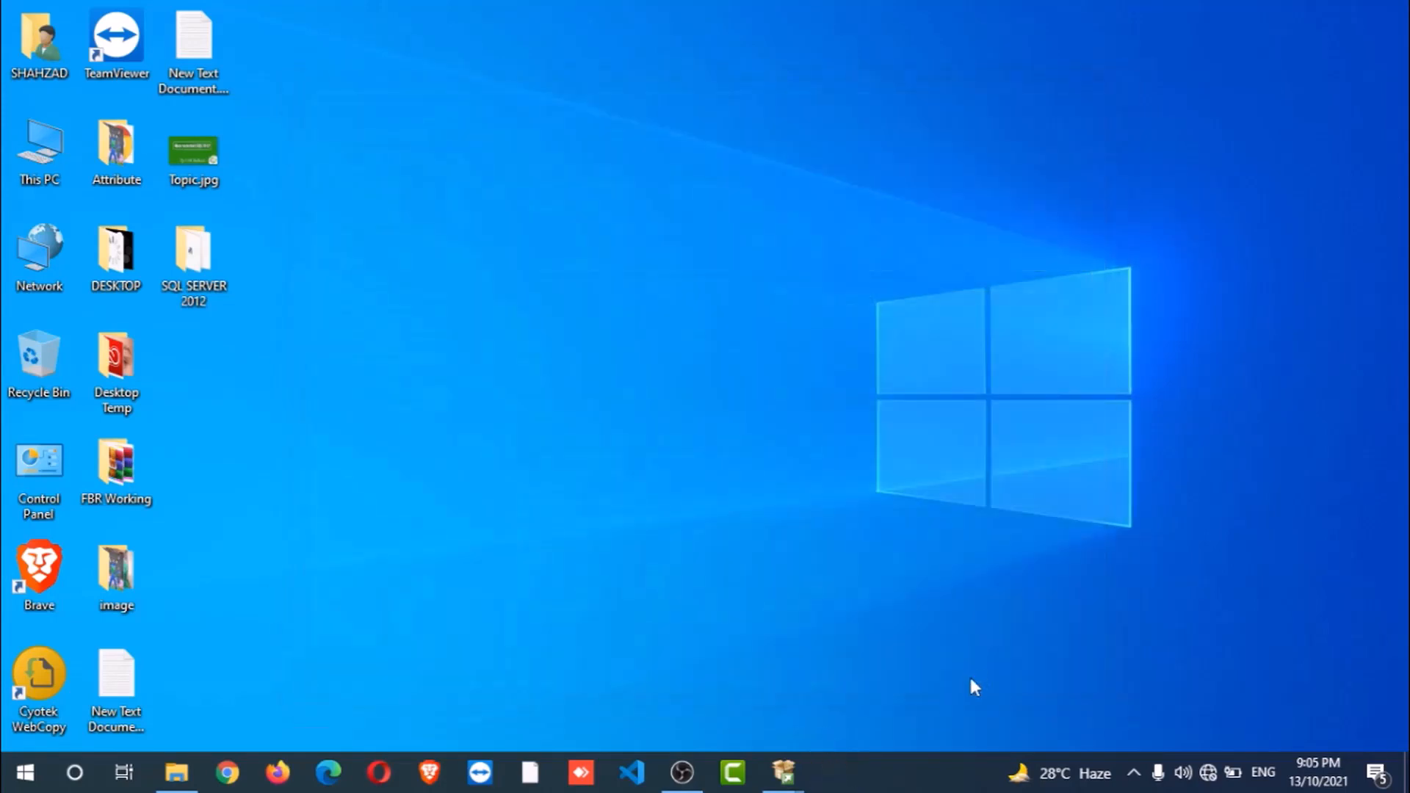
{"action": "left_click", "coordinate": [798, 775]}
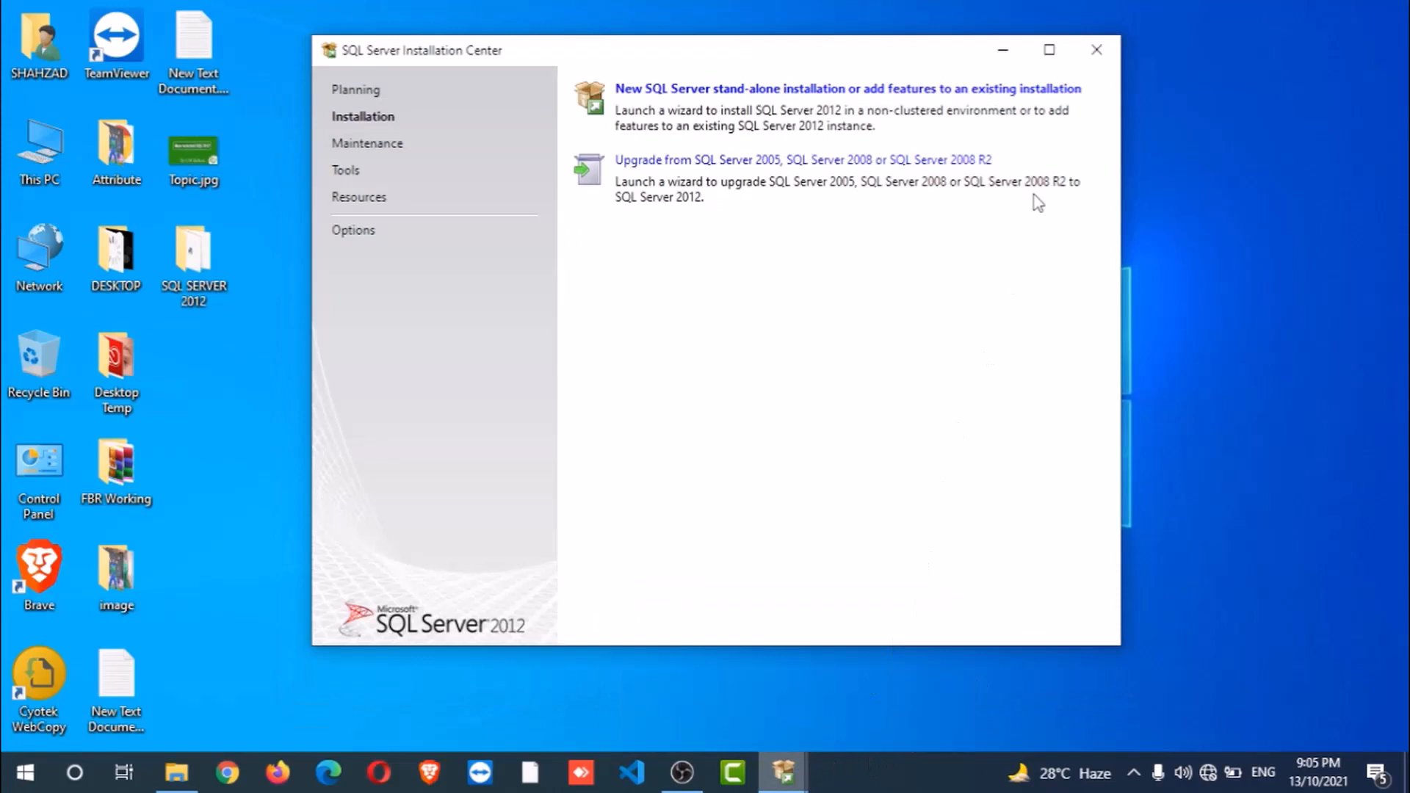
{"action": "left_click", "coordinate": [1102, 53]}
{"action": "left_click", "coordinate": [784, 771]}
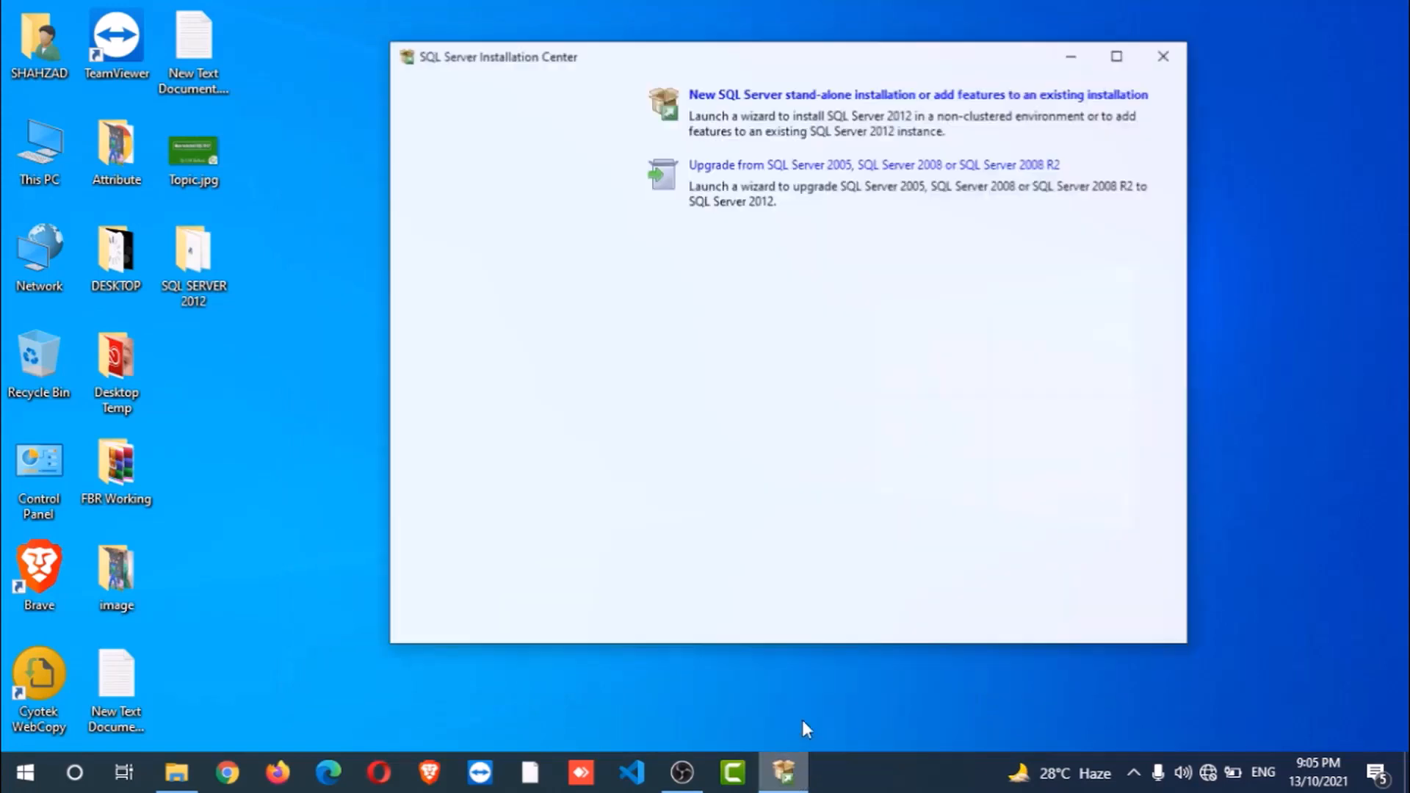
{"action": "left_click", "coordinate": [1168, 44]}
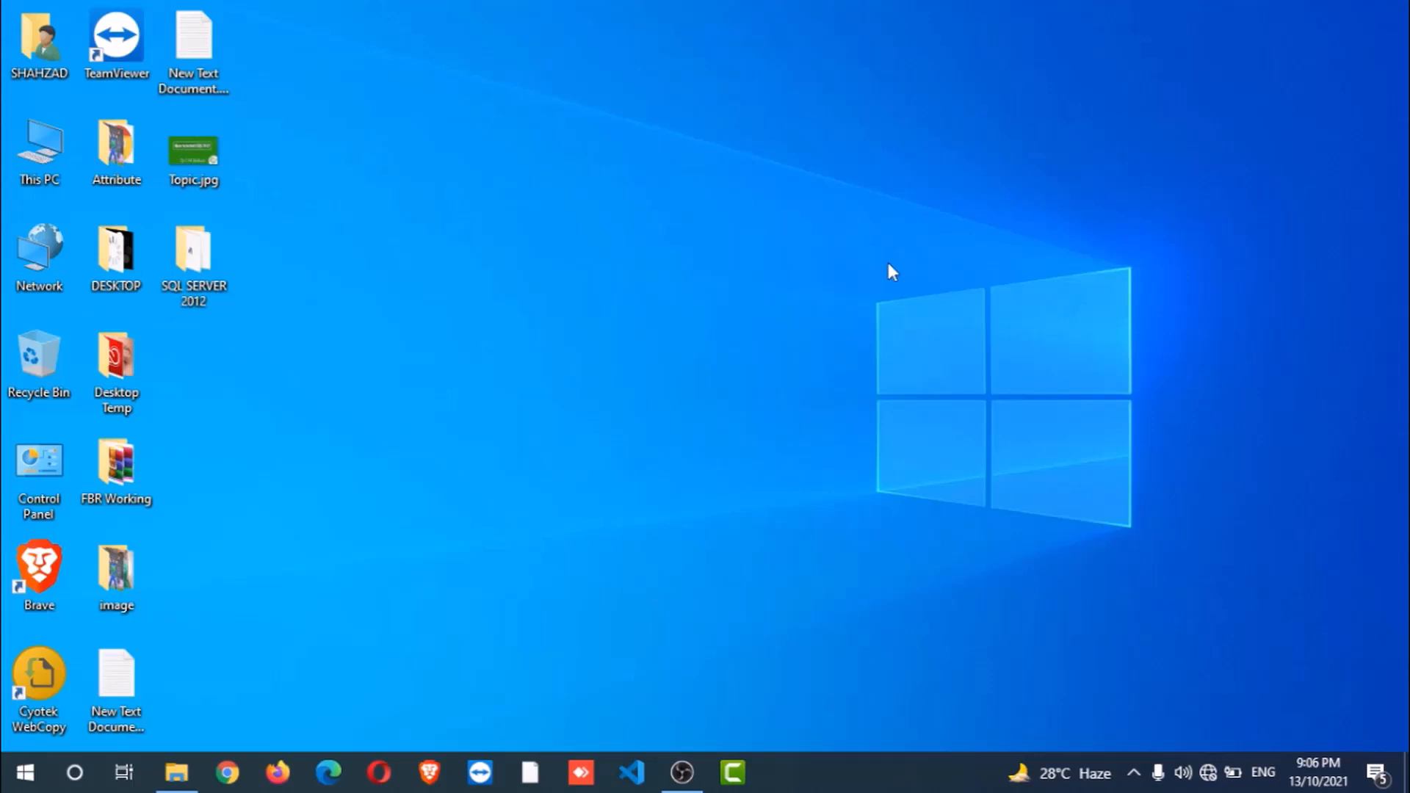
- Search 'sql server' in Start, launch Management Studio, and decline importing SQL Server 2008 settings
{"action": "left_click", "coordinate": [18, 778]}
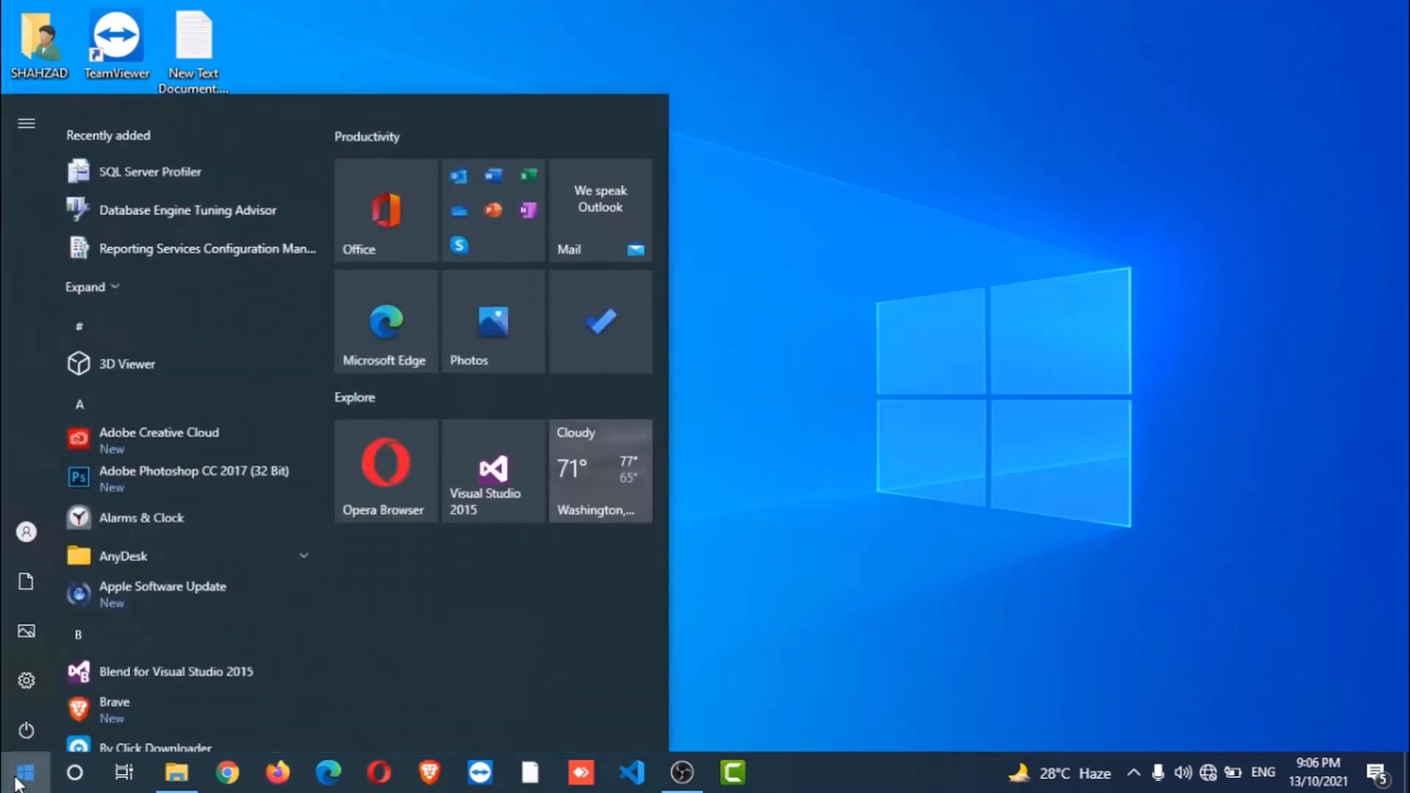
{"action": "type", "text": "sql"}
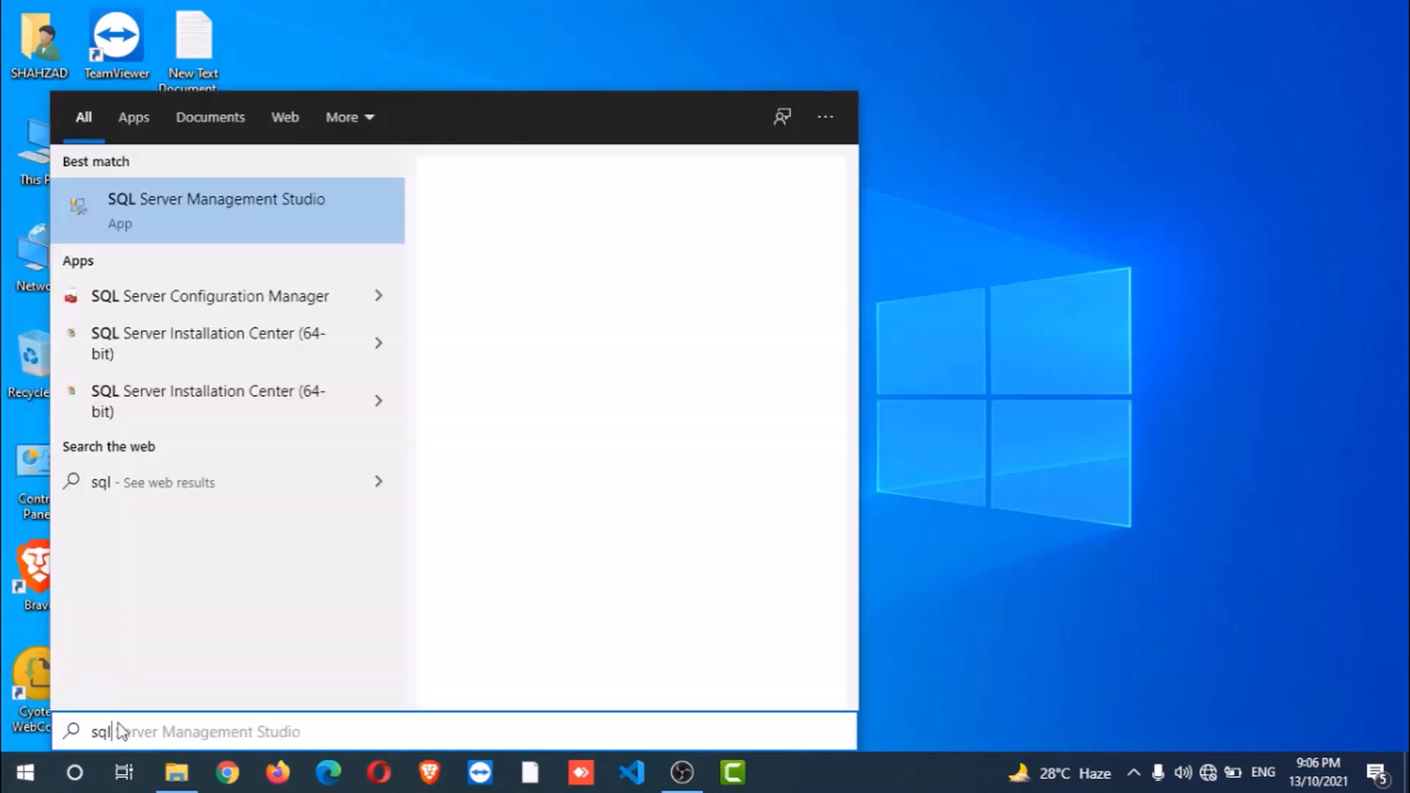
{"action": "type", "text": " server"}
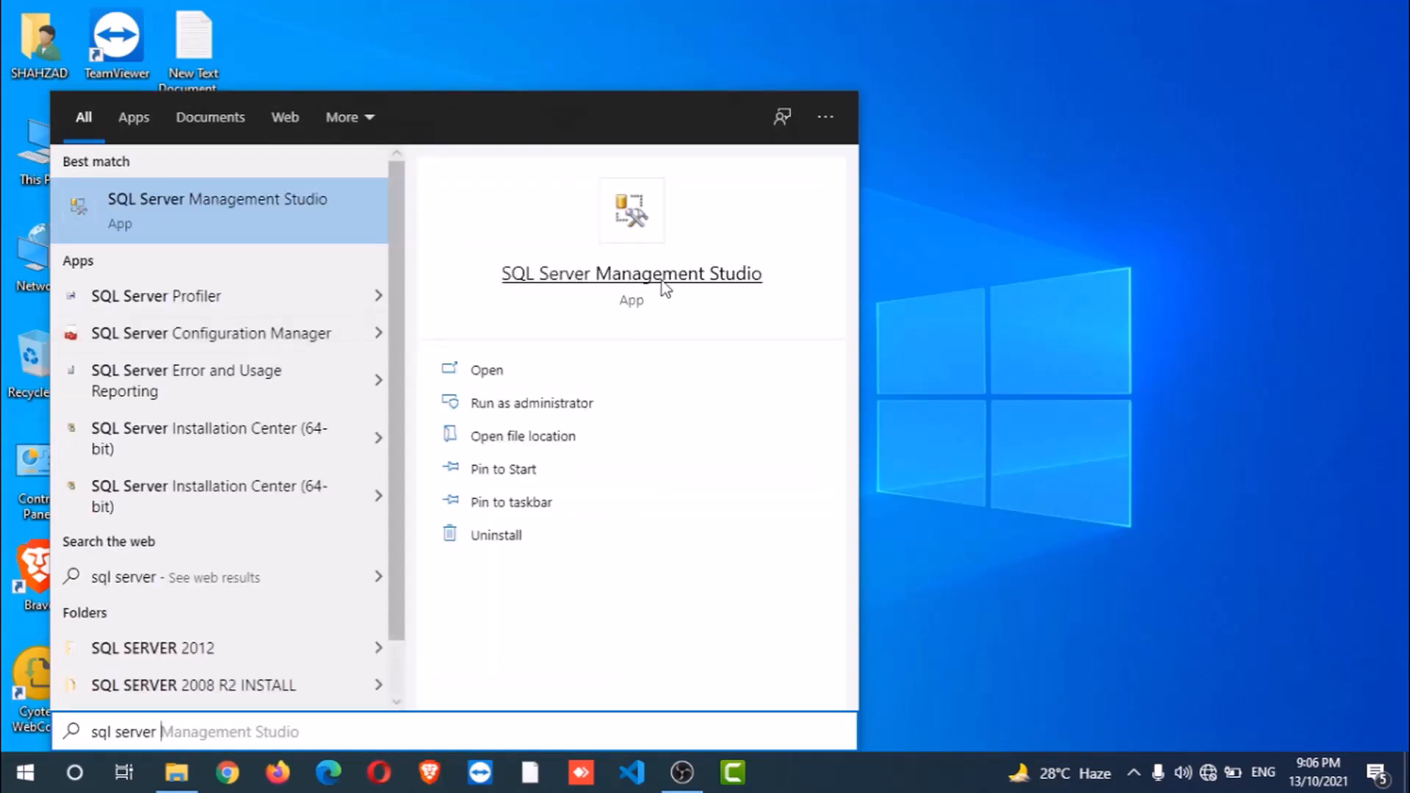
{"action": "left_click", "coordinate": [496, 371]}
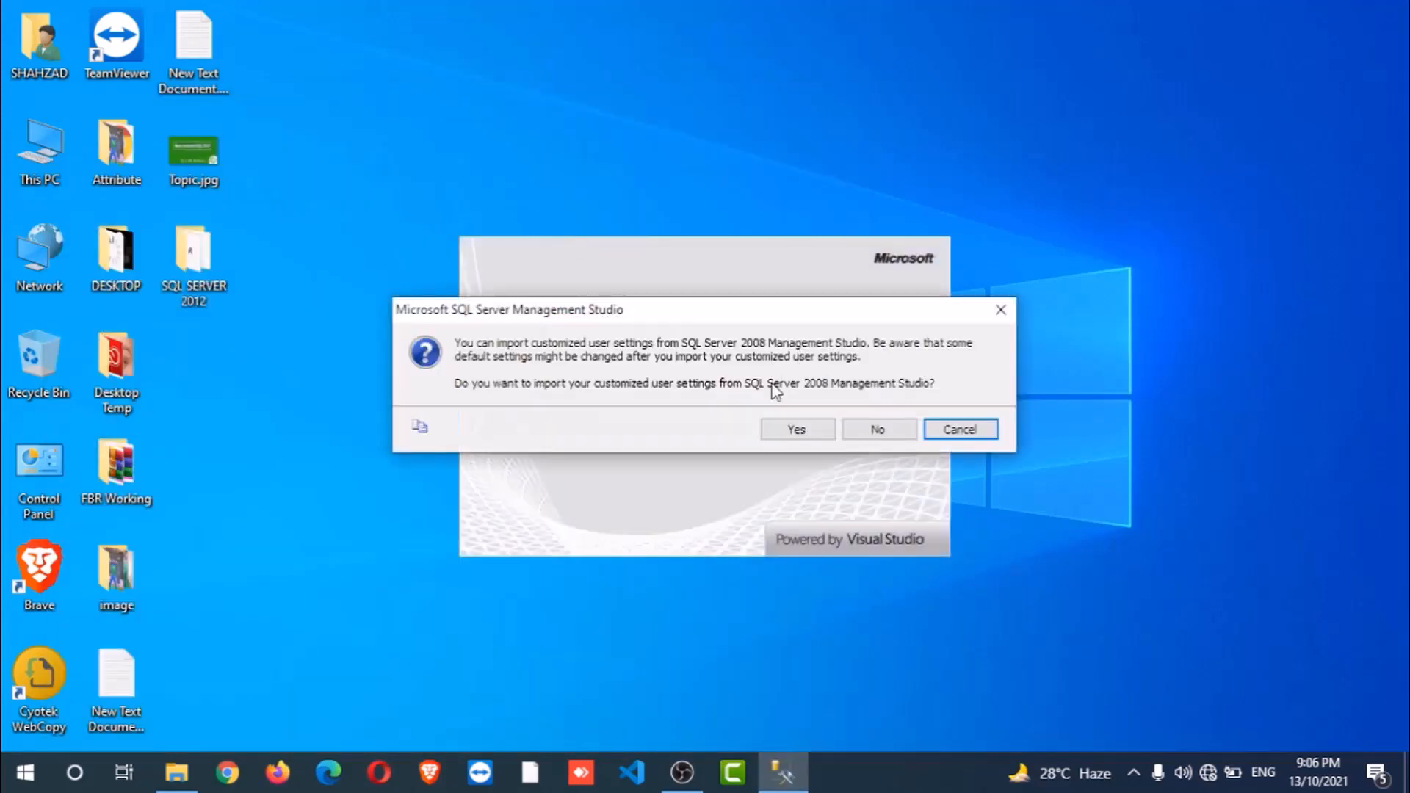
{"action": "left_click", "coordinate": [868, 430]}
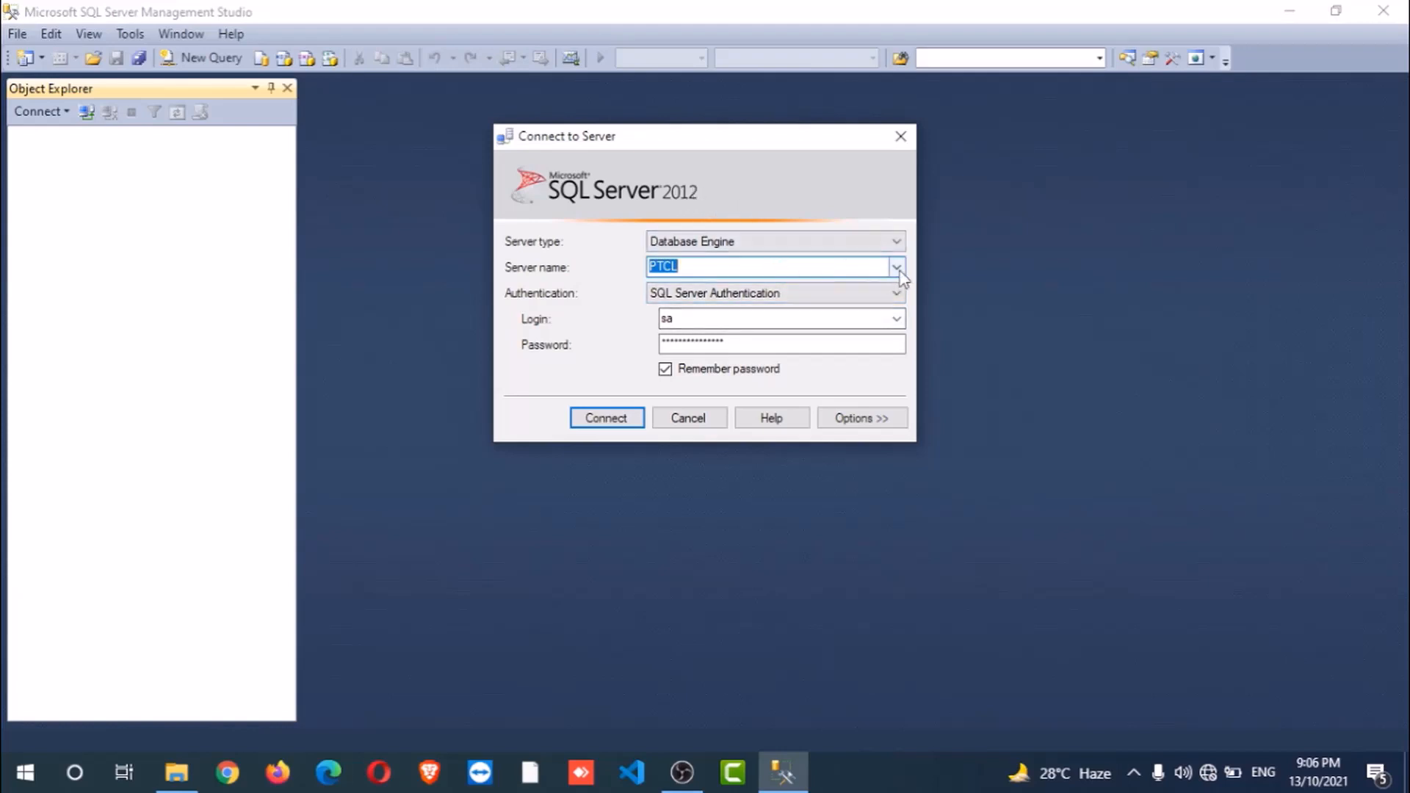
- Choose Windows Authentication and connect to the PTCL server
{"action": "left_click", "coordinate": [896, 293]}
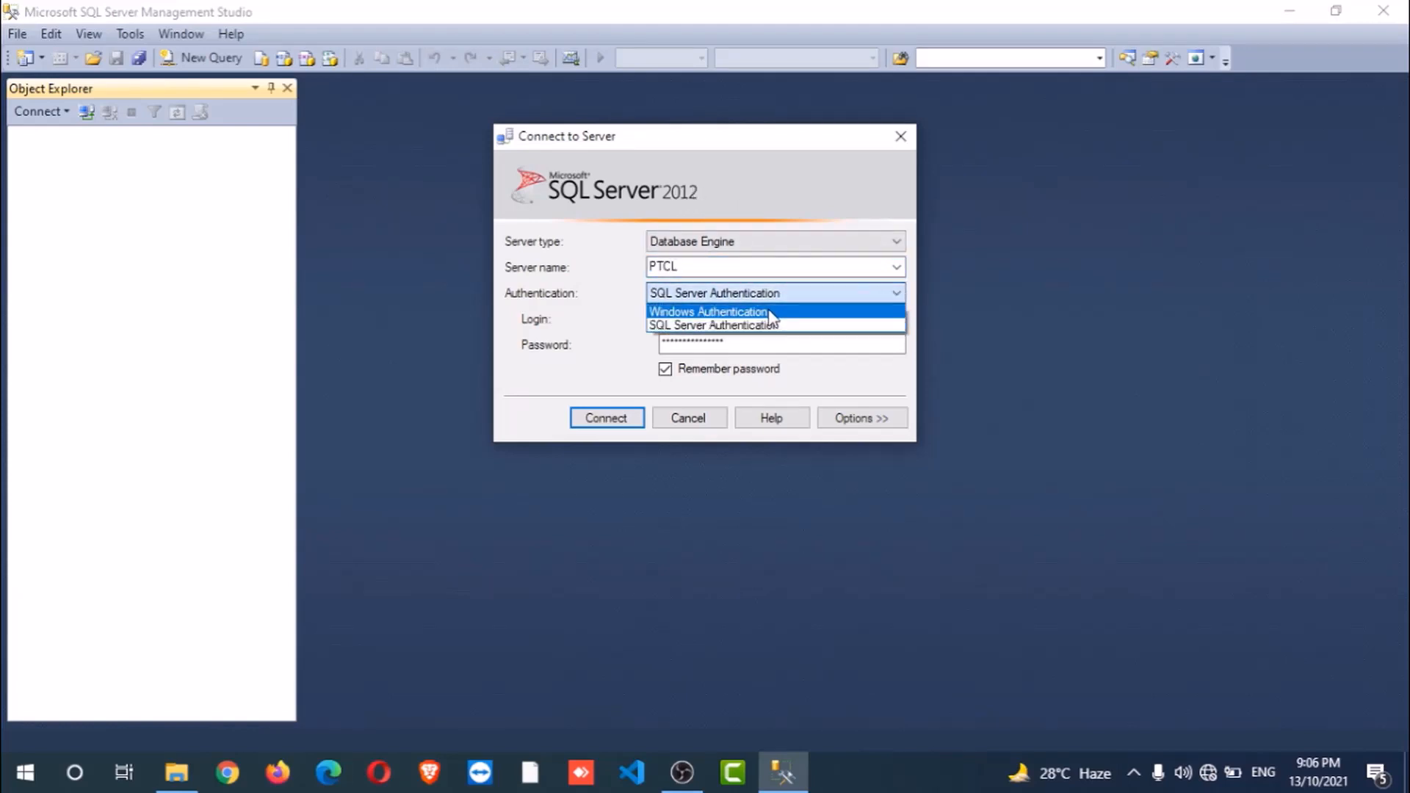
{"action": "left_click", "coordinate": [771, 317]}
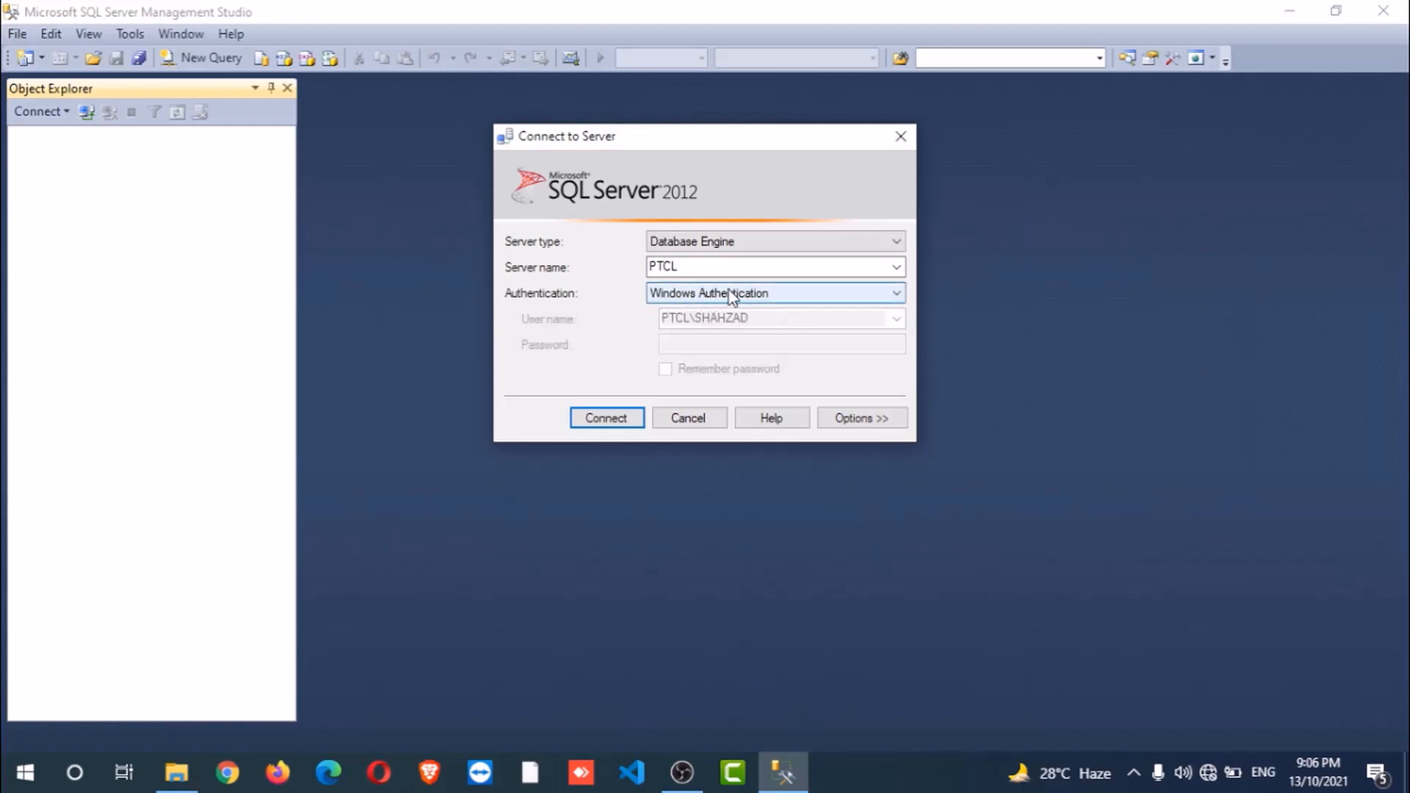
{"action": "left_click", "coordinate": [619, 423]}
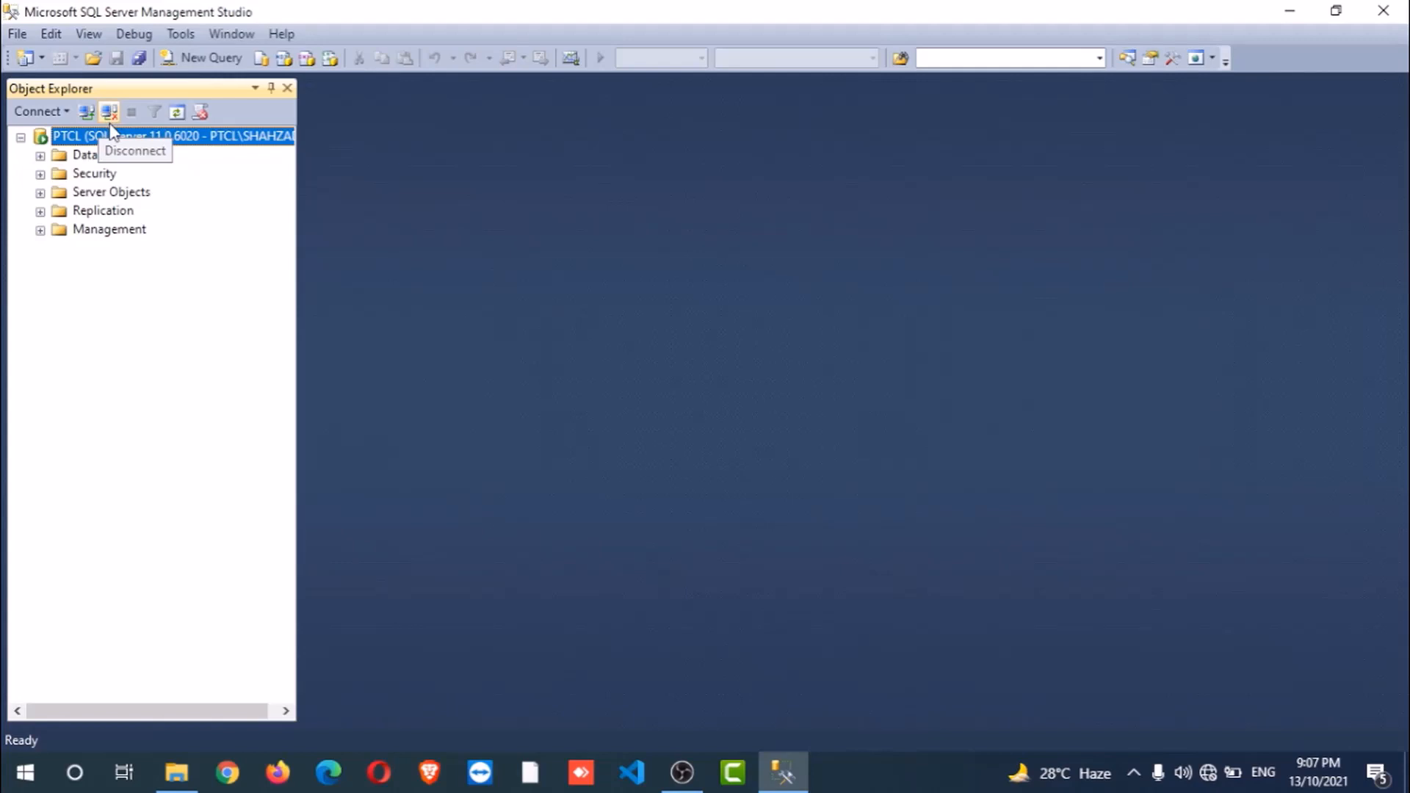
- Disconnect from PTCL and fill in the connection with SQL Server Authentication, login sa, and the account password
{"action": "left_click", "coordinate": [110, 114]}
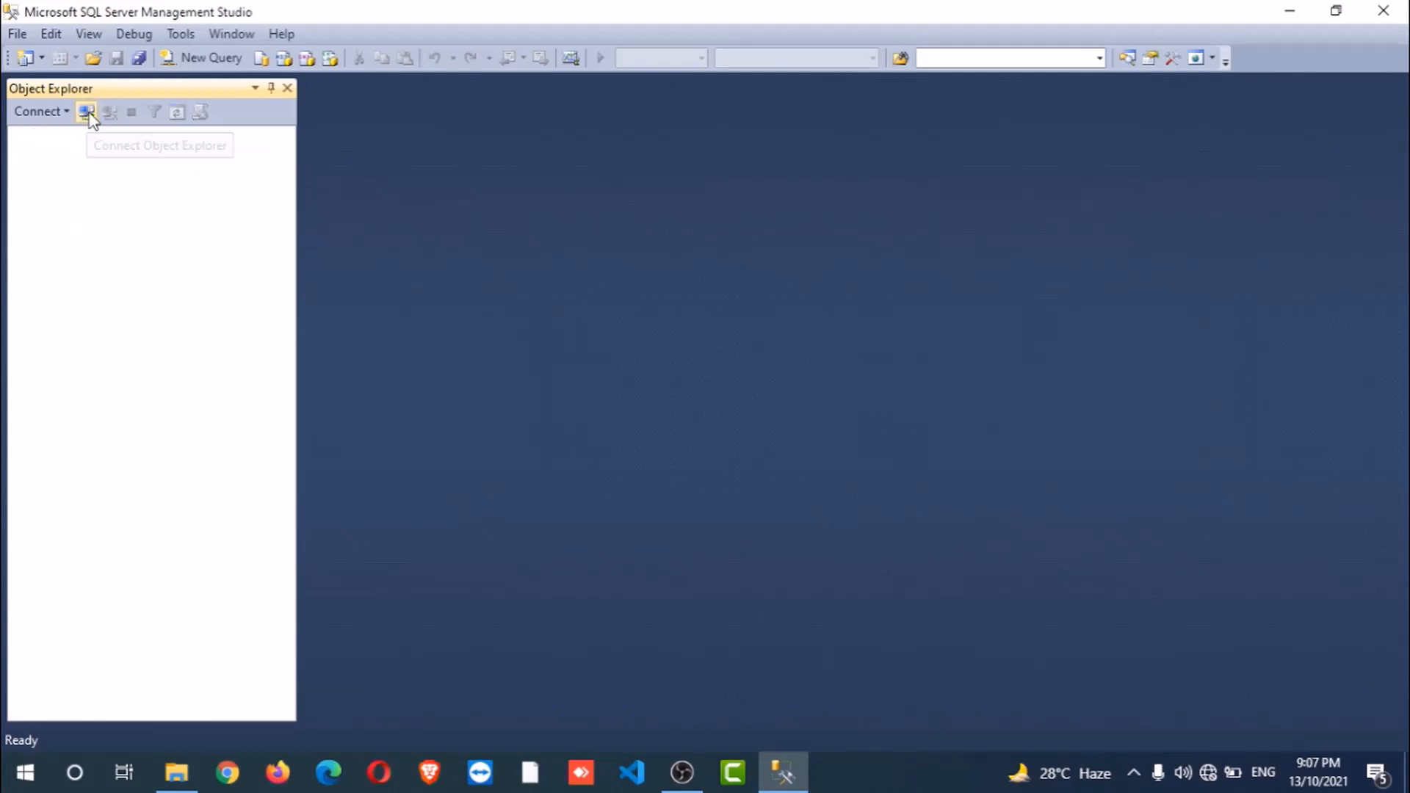
{"action": "left_click", "coordinate": [86, 112]}
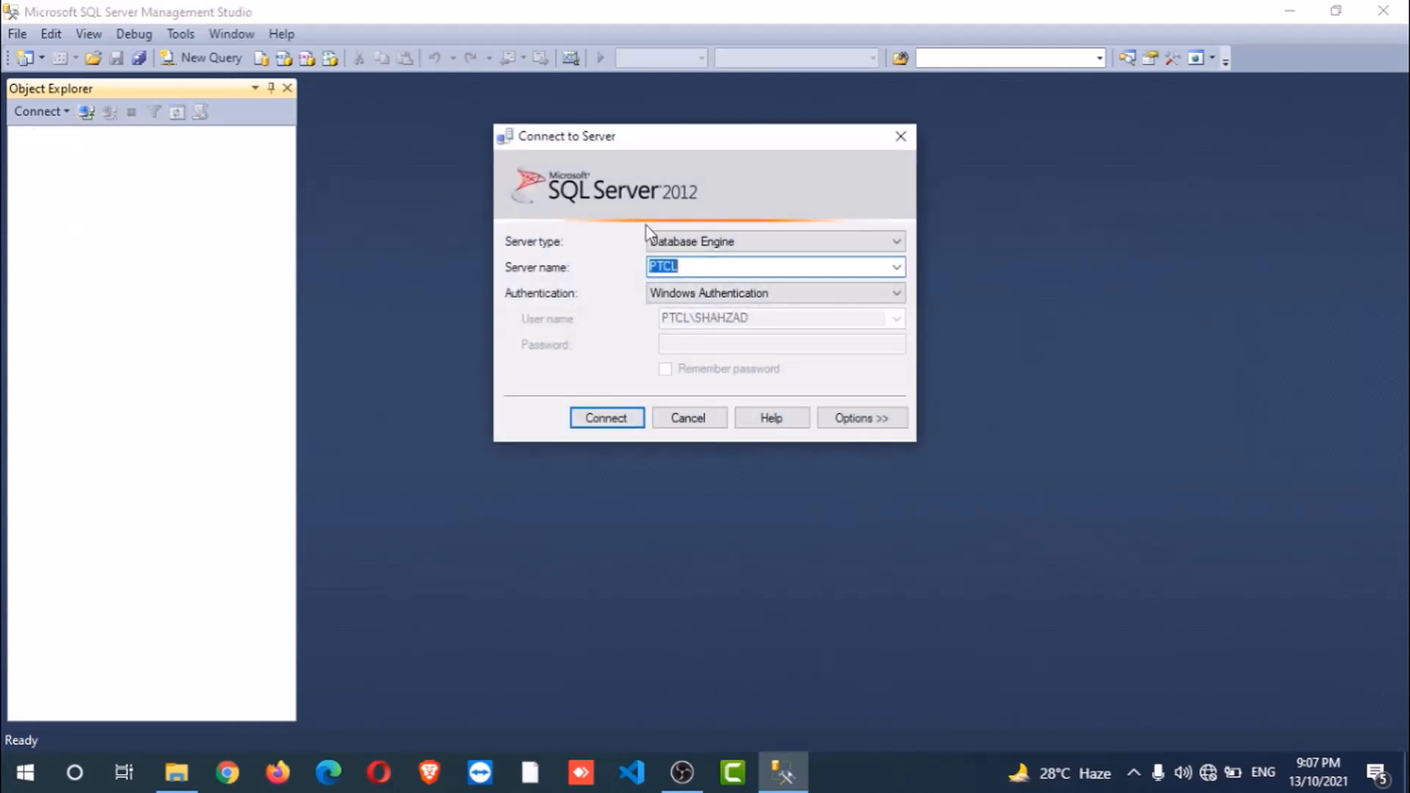
{"action": "left_click", "coordinate": [746, 292]}
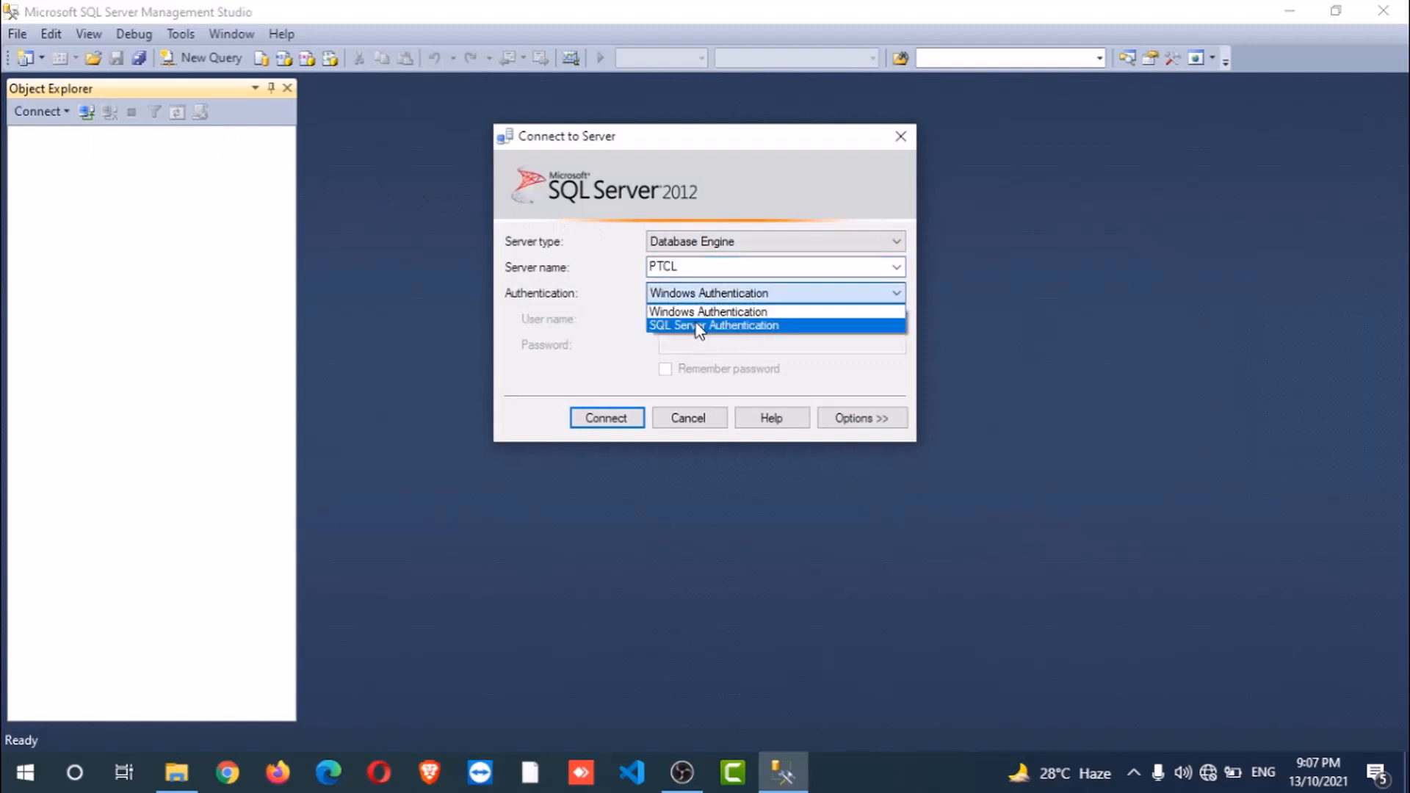
{"action": "left_click", "coordinate": [695, 325]}
{"action": "double_click", "coordinate": [672, 323]}
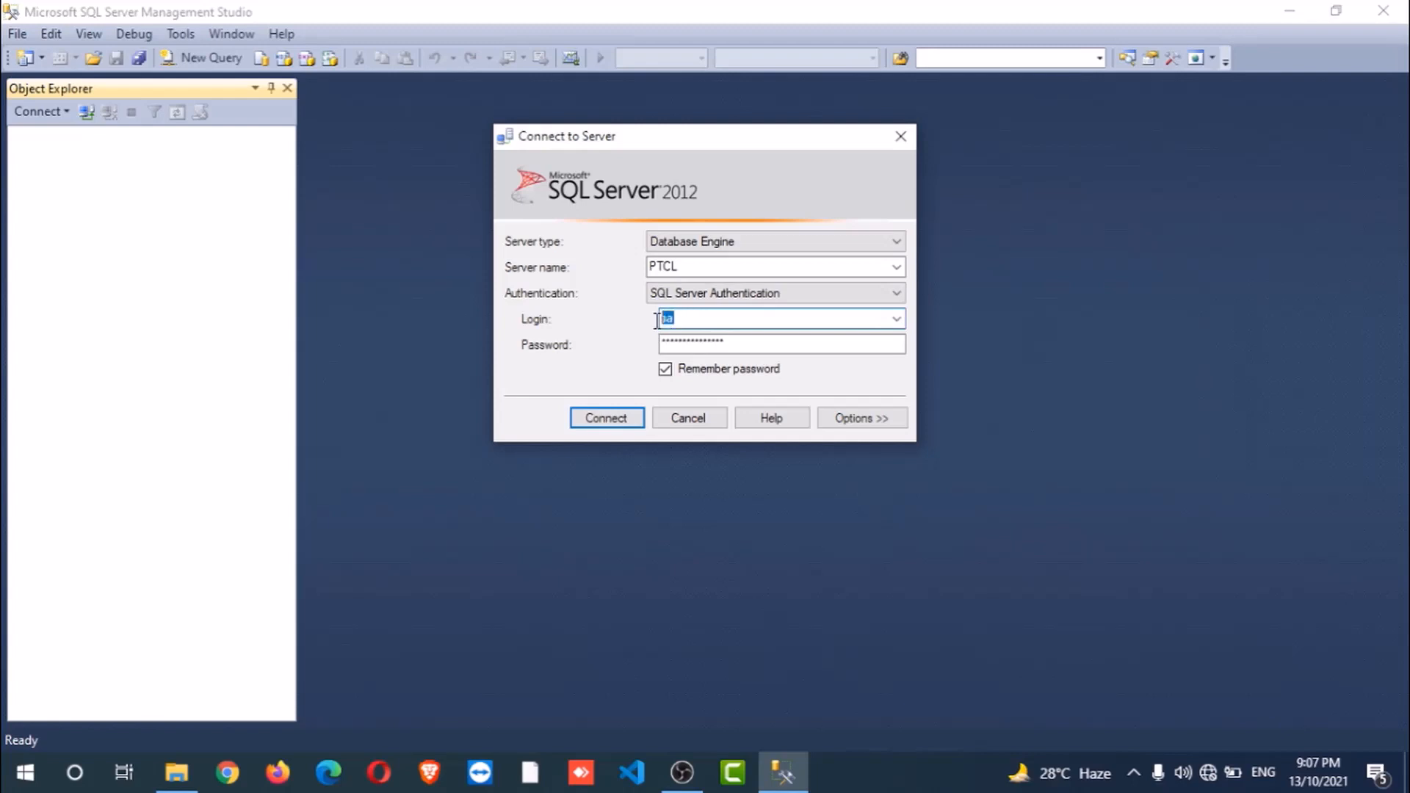
{"action": "left_click", "coordinate": [681, 321]}
{"action": "double_click", "coordinate": [703, 338]}
{"action": "type", "text": "*"}
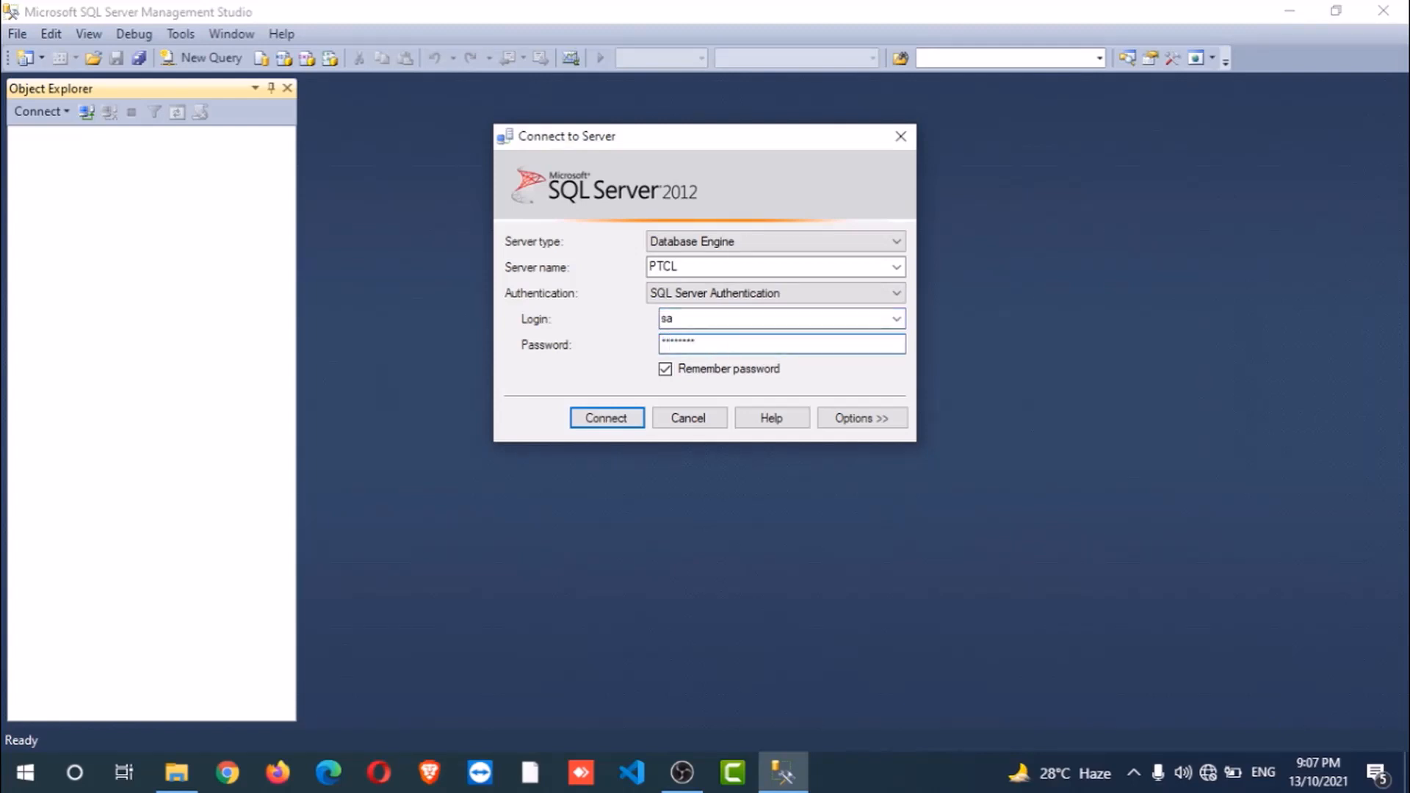
- Connect to PTCL as sa, dismiss the customer experience notification, and expand the Databases folder
{"action": "left_click", "coordinate": [607, 424]}
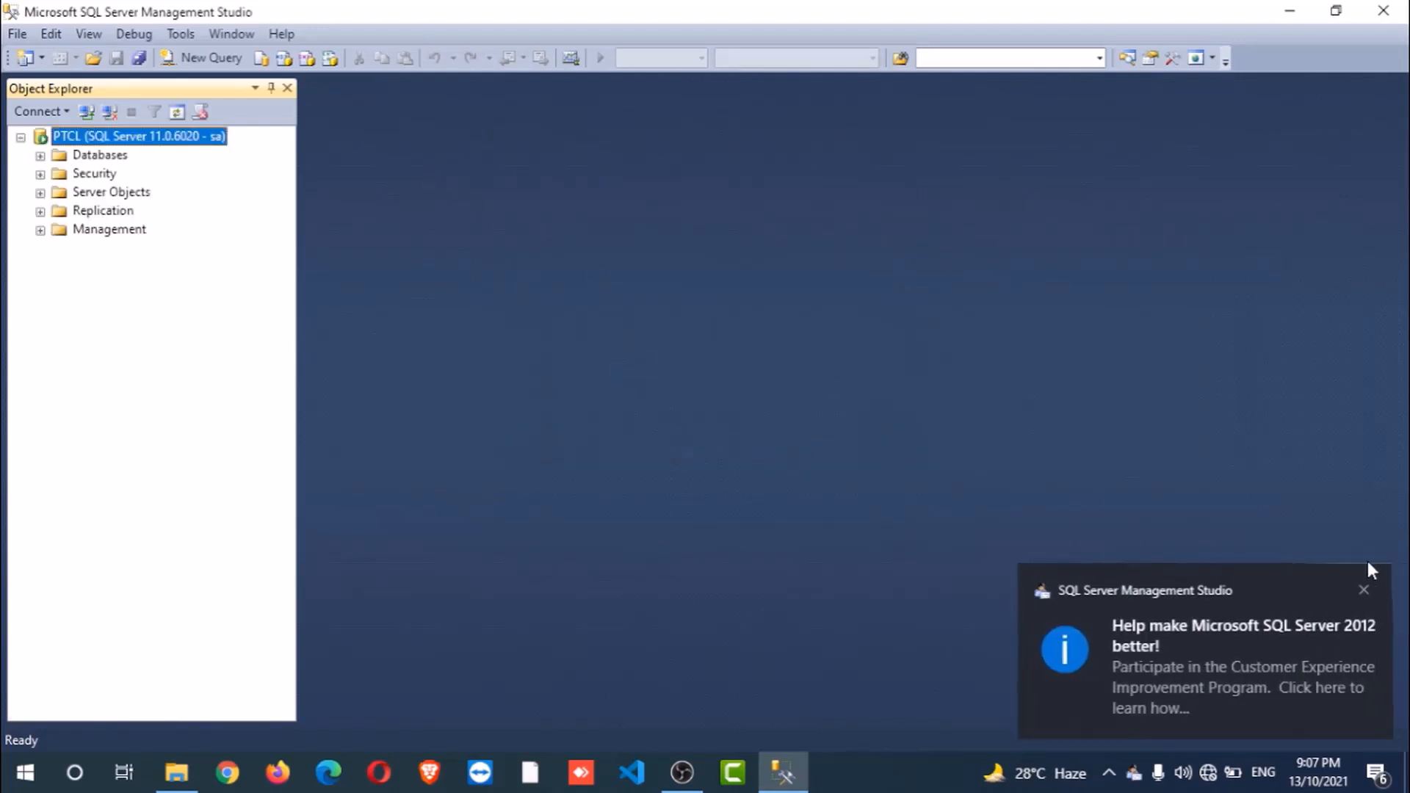
{"action": "left_click", "coordinate": [1363, 589]}
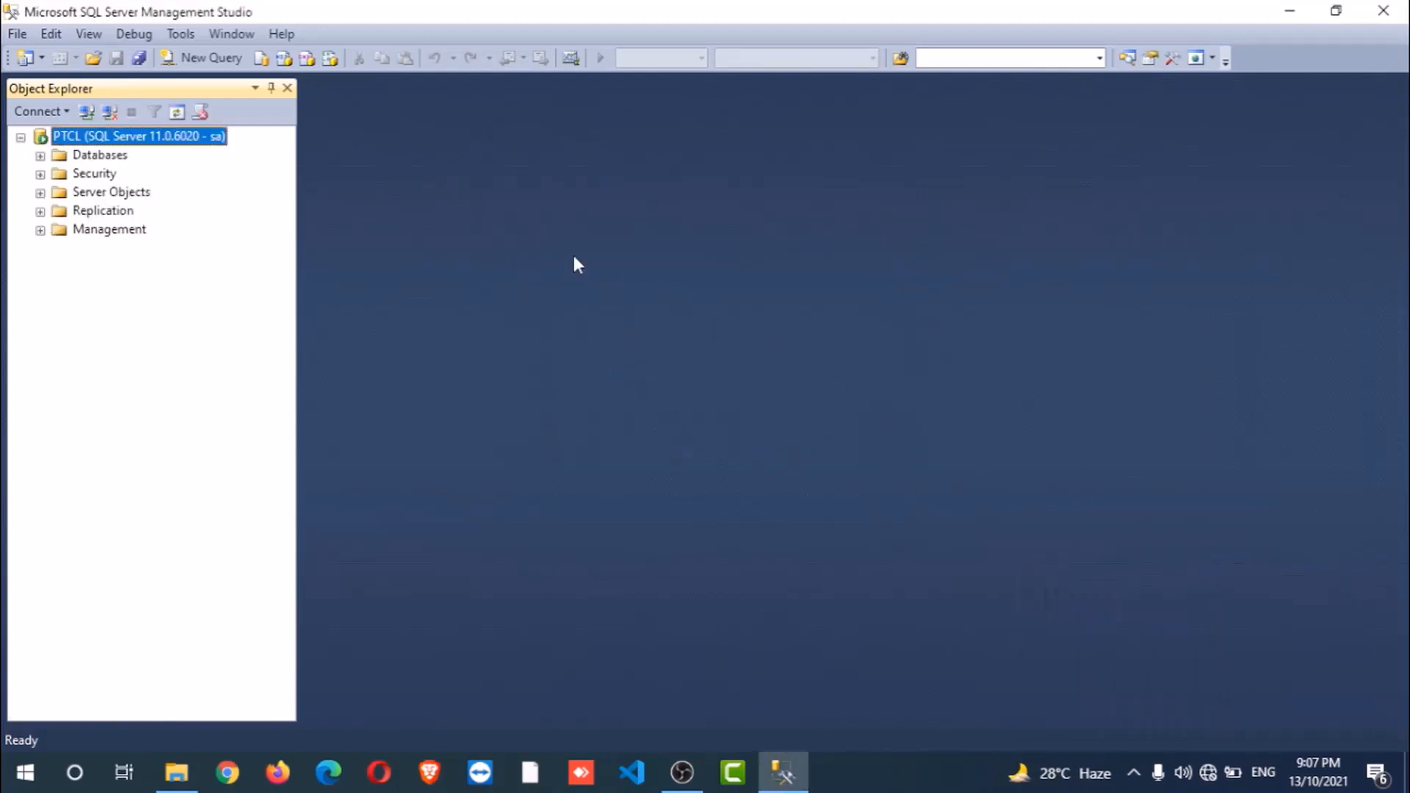
{"action": "left_click", "coordinate": [40, 157]}
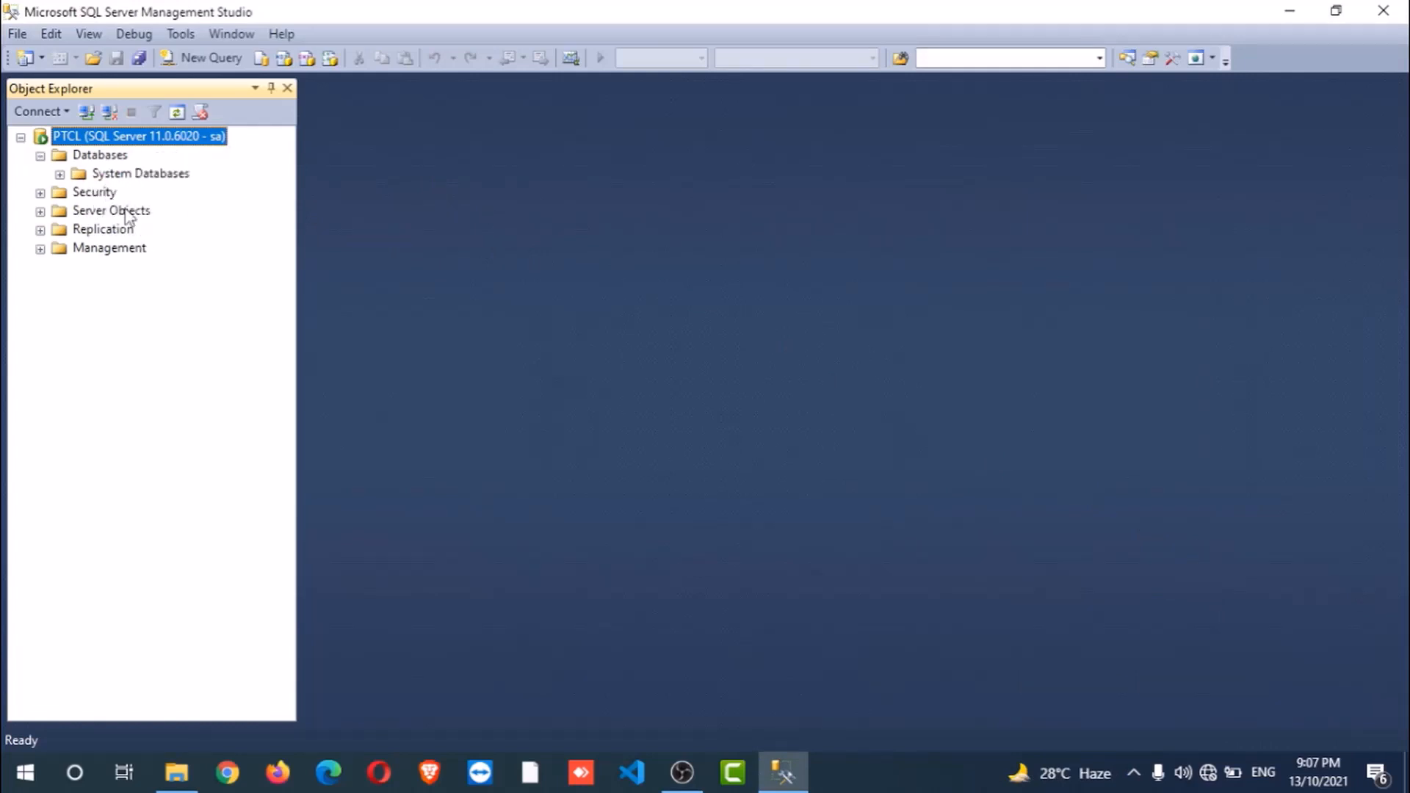